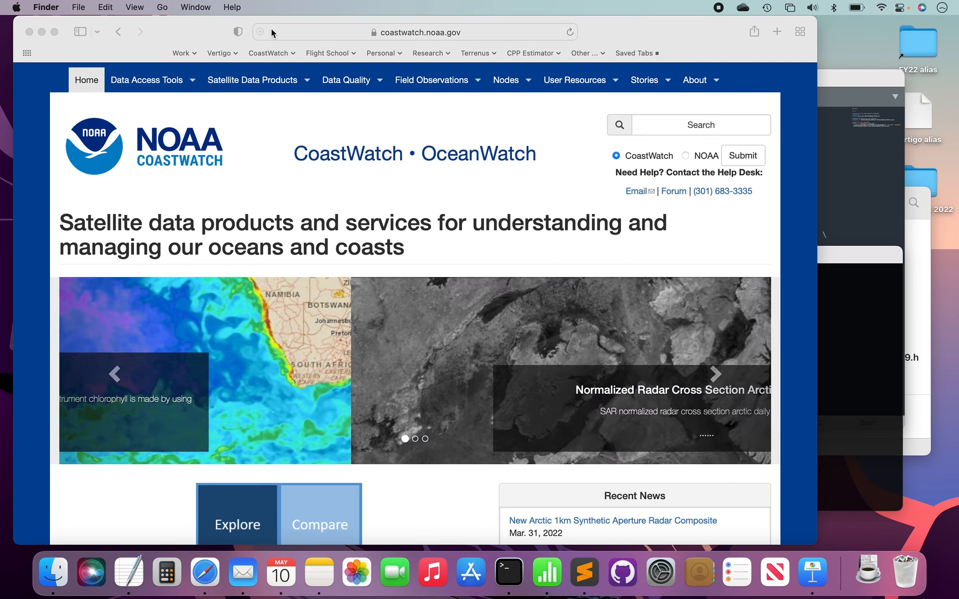
- Open the True Color VIIRS S-NPP imagery product page and launch its Level-2 granule selector tool in a new tab
left_click(200, 26)
mouse_move(240, 83)
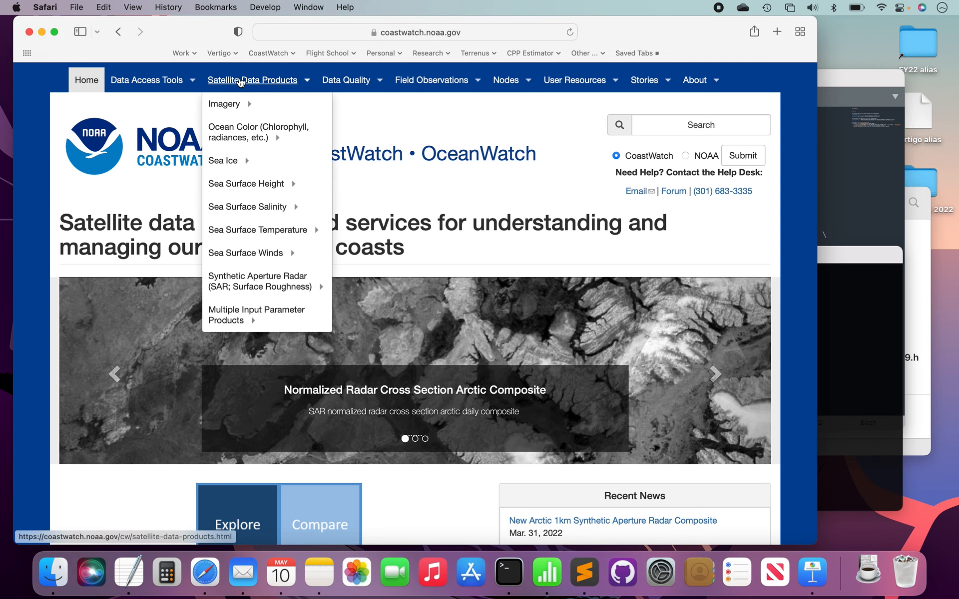
mouse_move(224, 103)
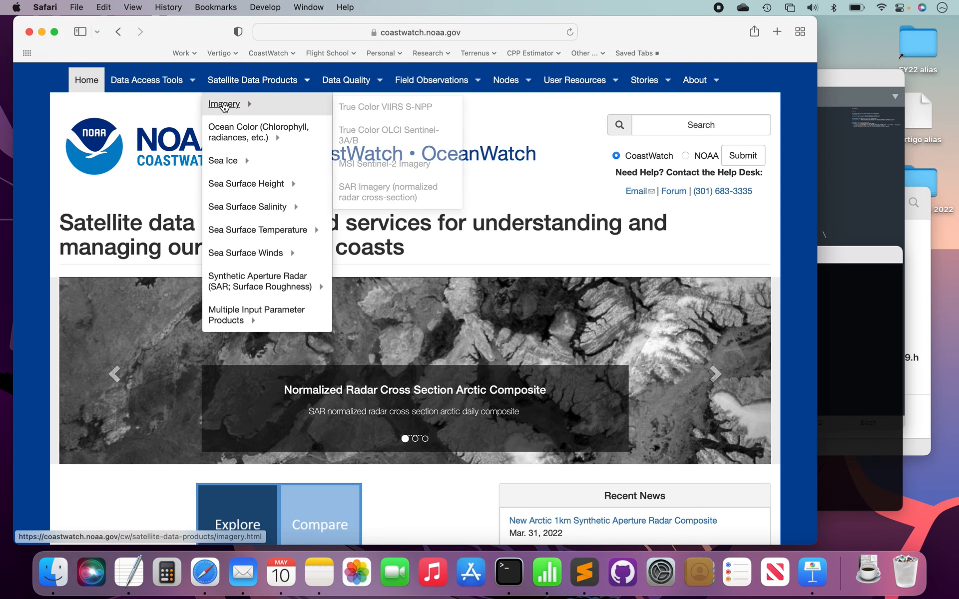
left_click(378, 108)
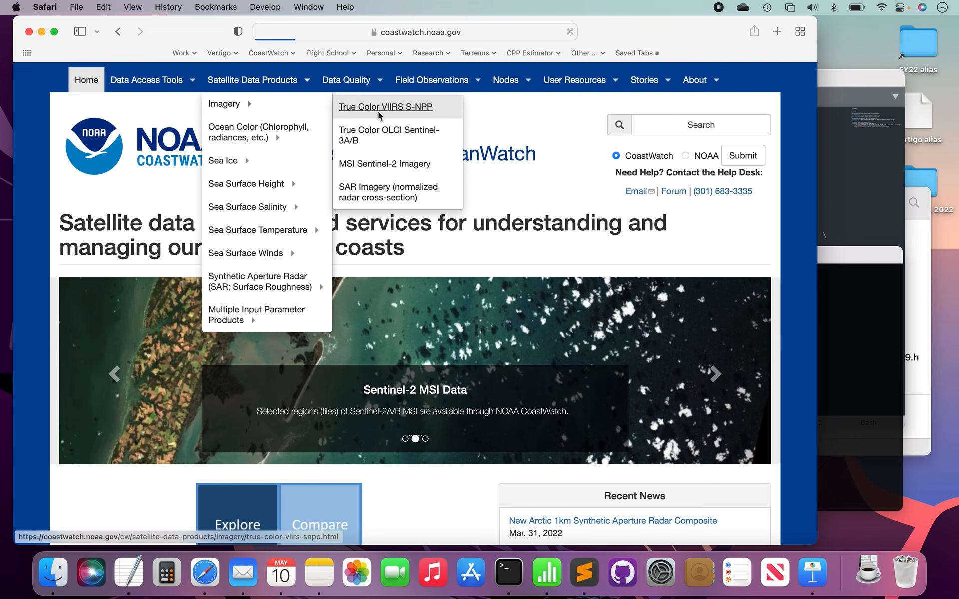
scroll(523, 331, "down", 3)
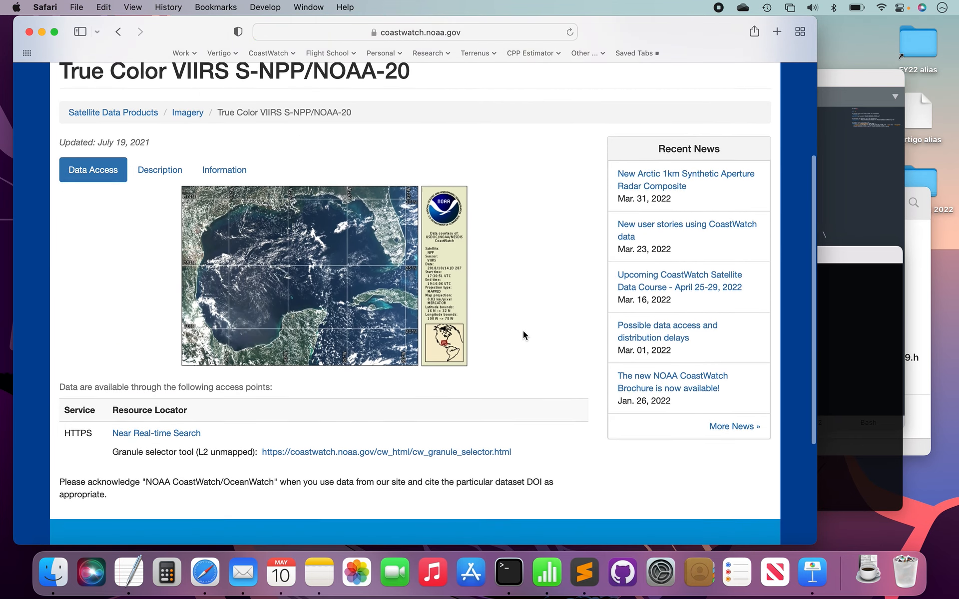
left_click(361, 452, "super")
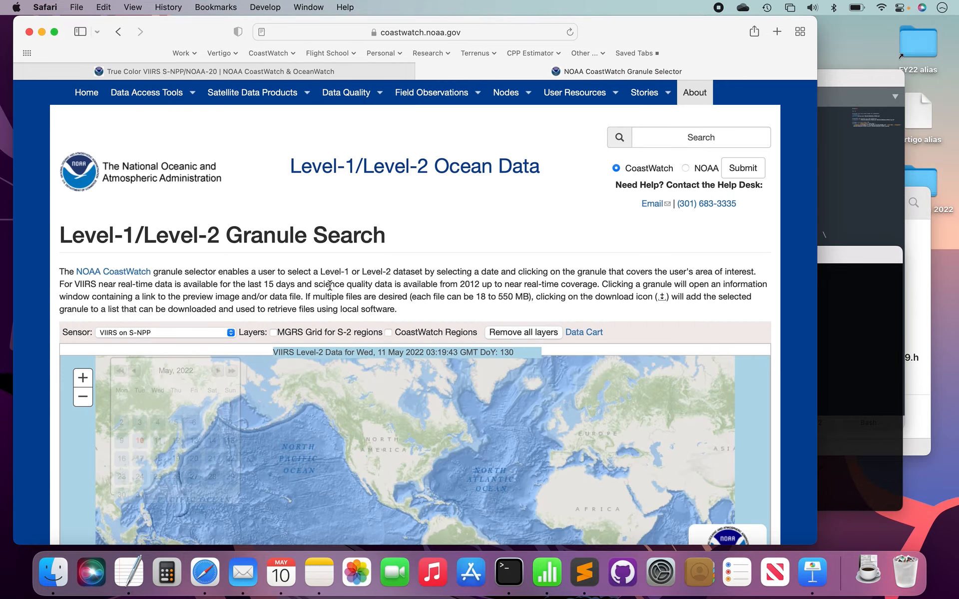
- Display the VIIRS granules for May 9, 2022 over North America and show the download links of a granule near the Great Lakes
scroll(342, 269, "down", 1)
scroll(342, 270, "down", 5)
double_click(342, 269)
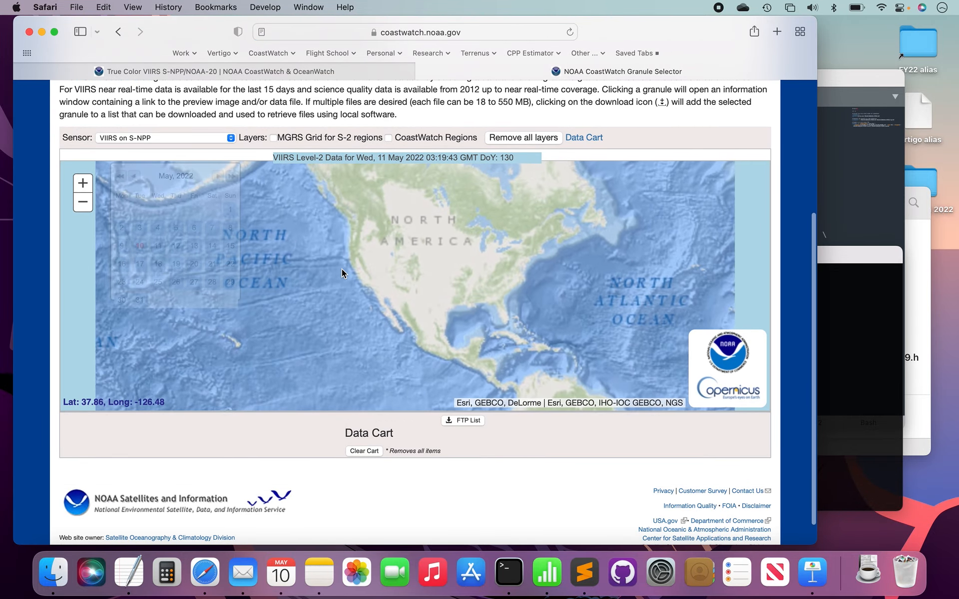
left_click(123, 247)
left_click_drag(482, 235, 478, 269)
left_click(467, 273)
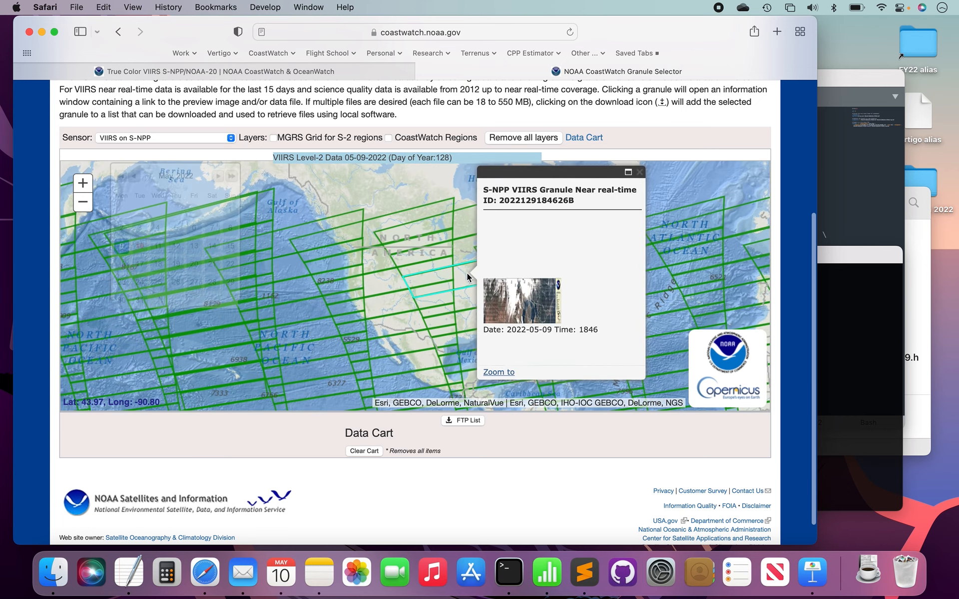
scroll(584, 290, "down", 2)
scroll(583, 289, "down", 3)
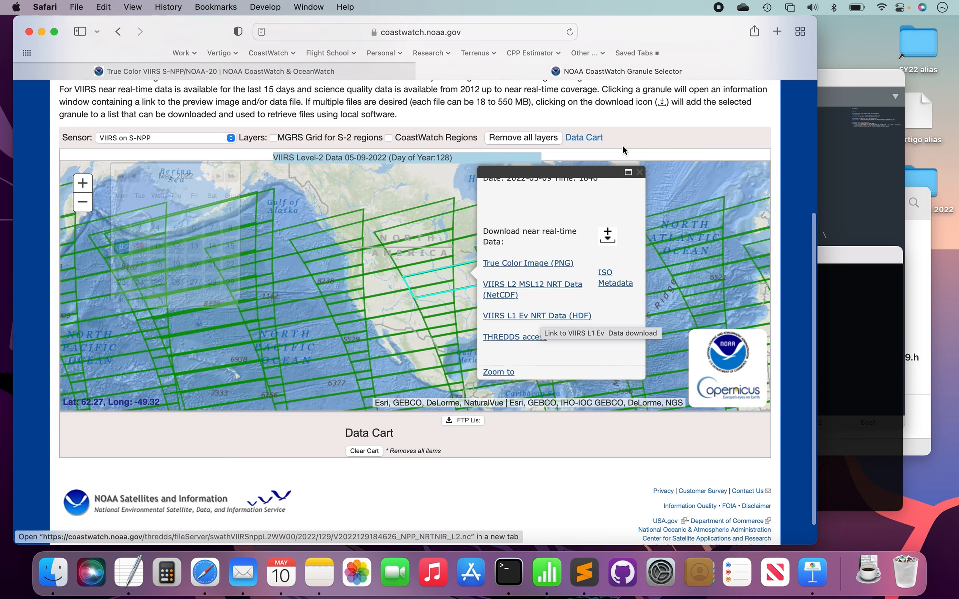
- Switch to the Finder window of the Demo.simple folder and select VRSLCW.C2022129.175639.hdf
key("ctrl+Up")
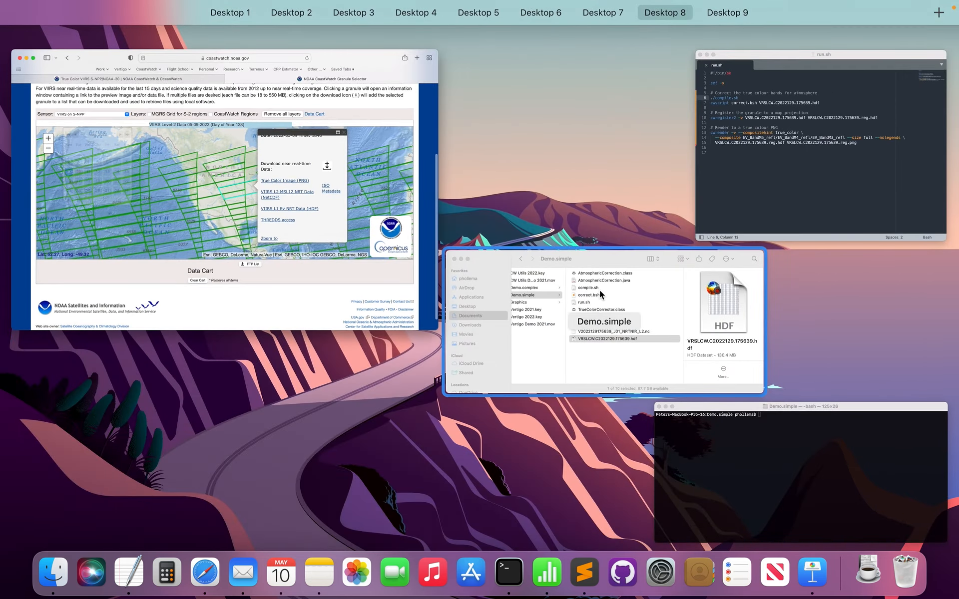
left_click(599, 290)
left_click(639, 338)
left_click(637, 351)
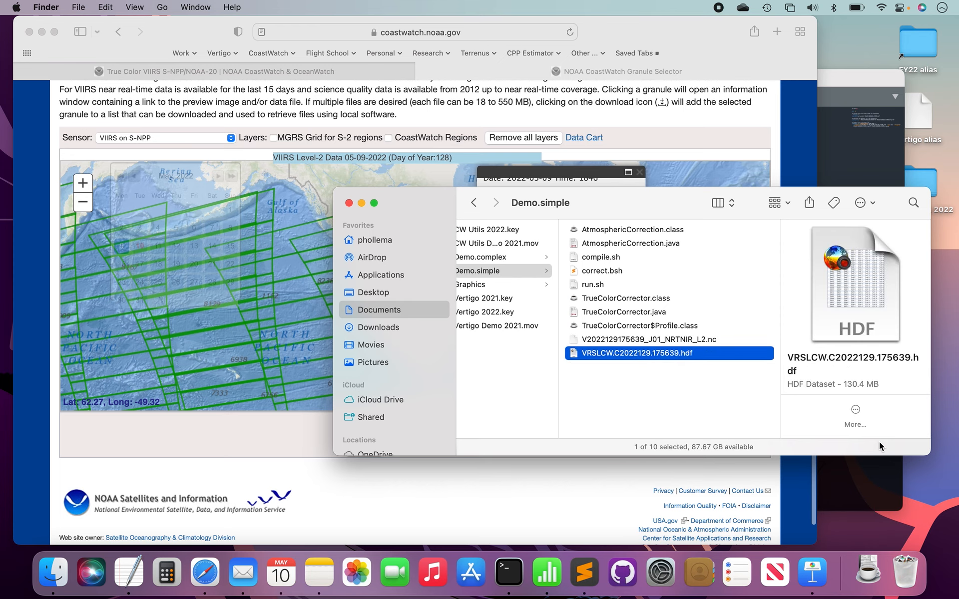
- In Terminal, run cwinfo on VRSLCW.C2022129.175639.hdf and review the listed global and variable information
left_click(856, 492)
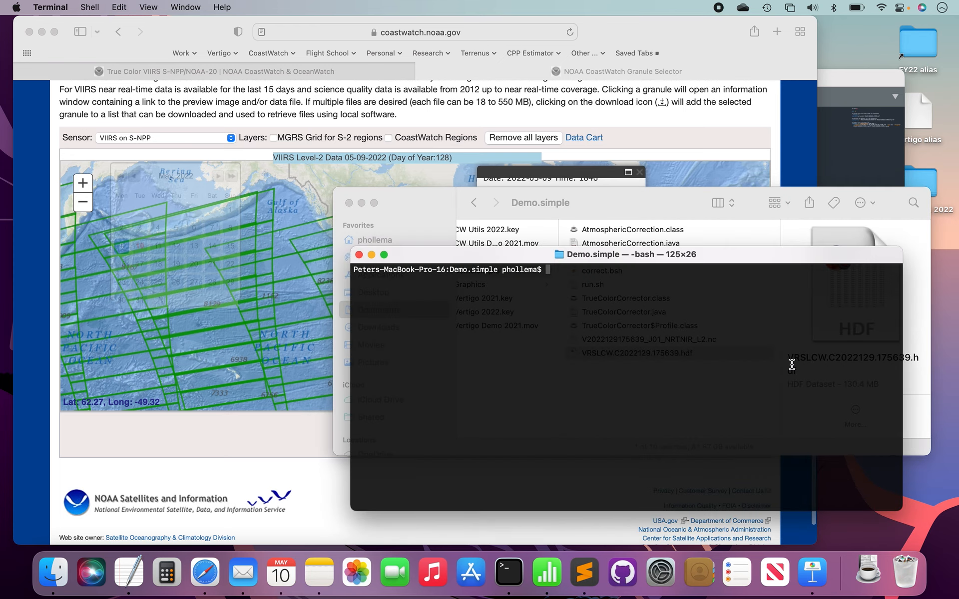
type("cwinfo")
key("Tab")
key("Tab")
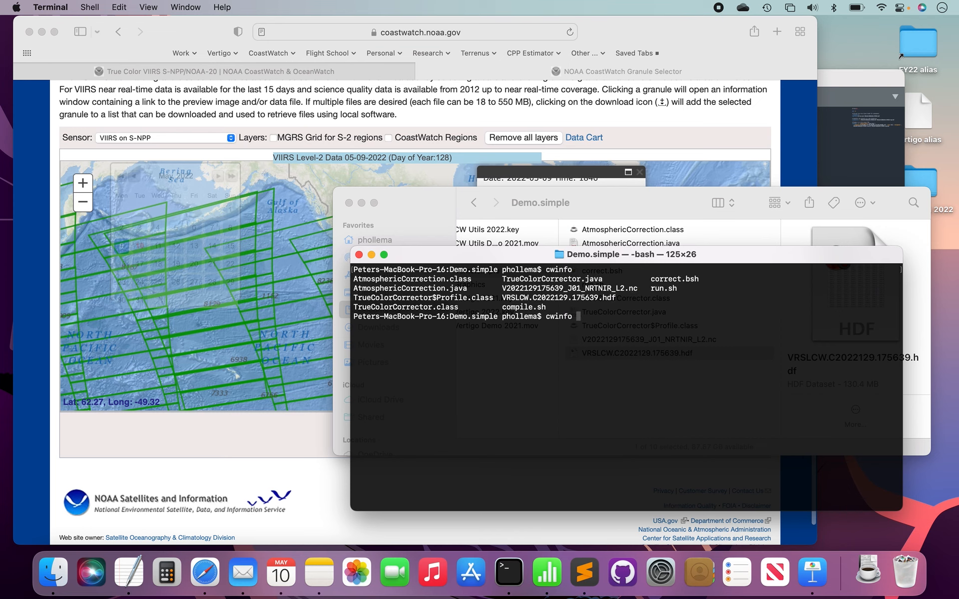
double_click(531, 298)
left_click_drag(531, 298, 610, 298)
key("super+c")
key("super+v")
key("Return")
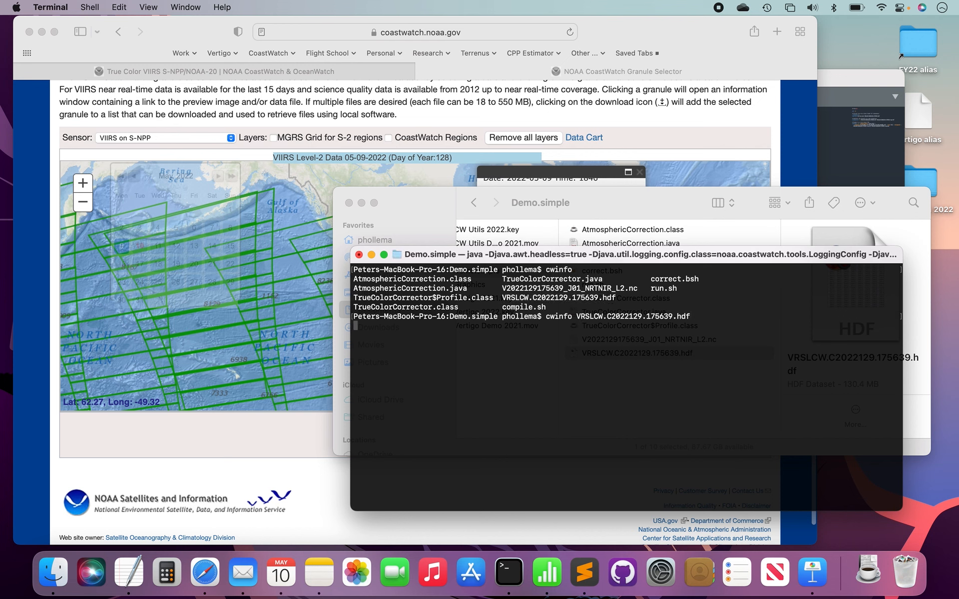
scroll(695, 363, "up", 3)
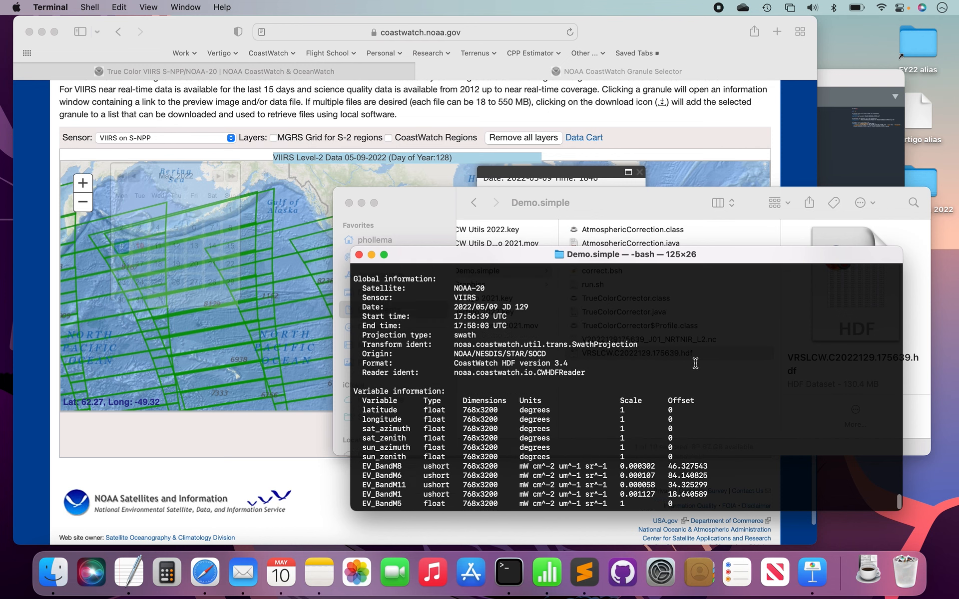
scroll(695, 363, "up", 1)
scroll(696, 363, "down", 3)
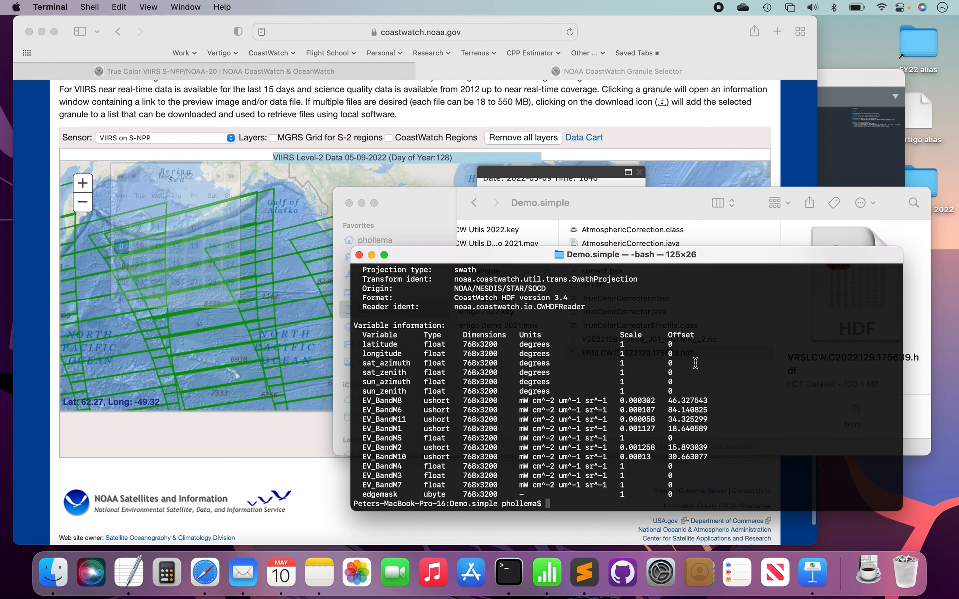
- Run cwstats on VRSLCW.C2022129.175639.hdf to compute statistics for its variables
type("cwstats VR")
key("Tab")
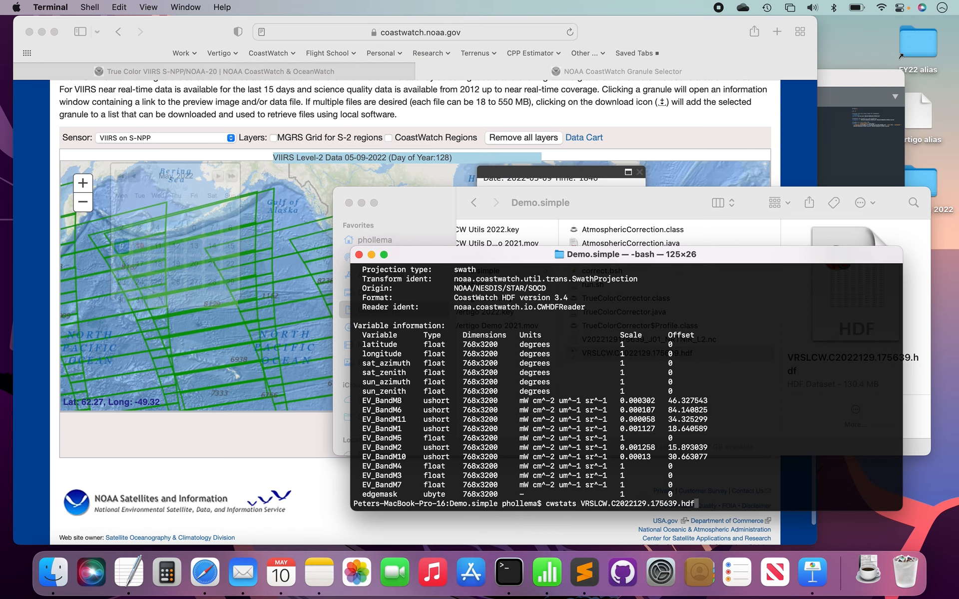
key("Return")
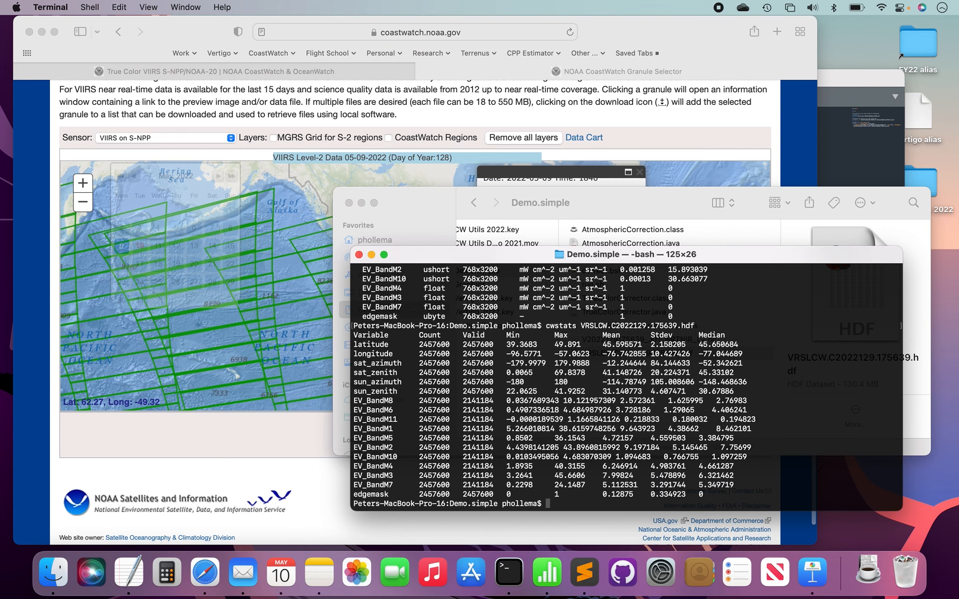
- Switch to Sublime Text and examine the atmospheric correction, map registration and true colour rendering commands in run.sh
left_click(669, 200)
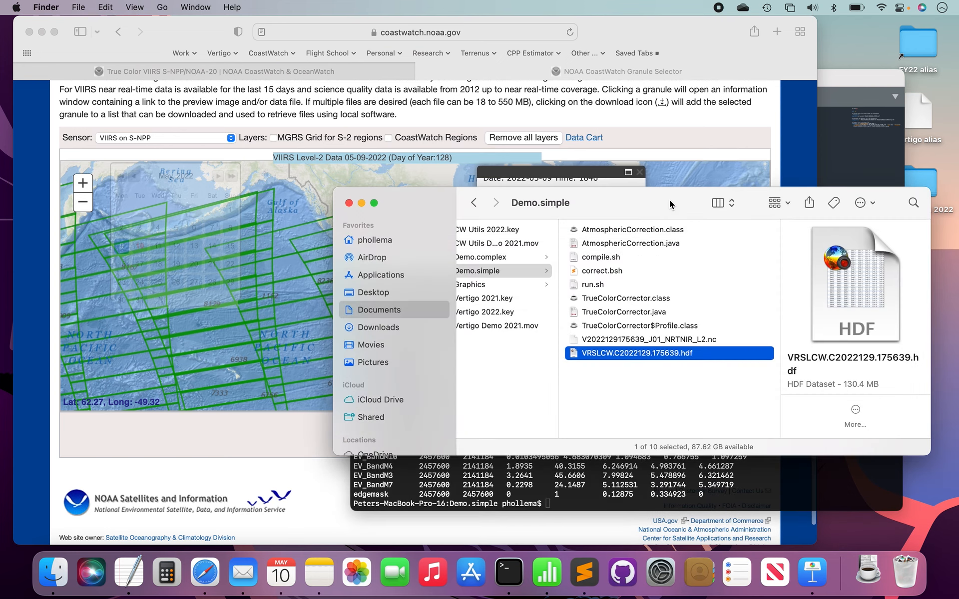
left_click(849, 82)
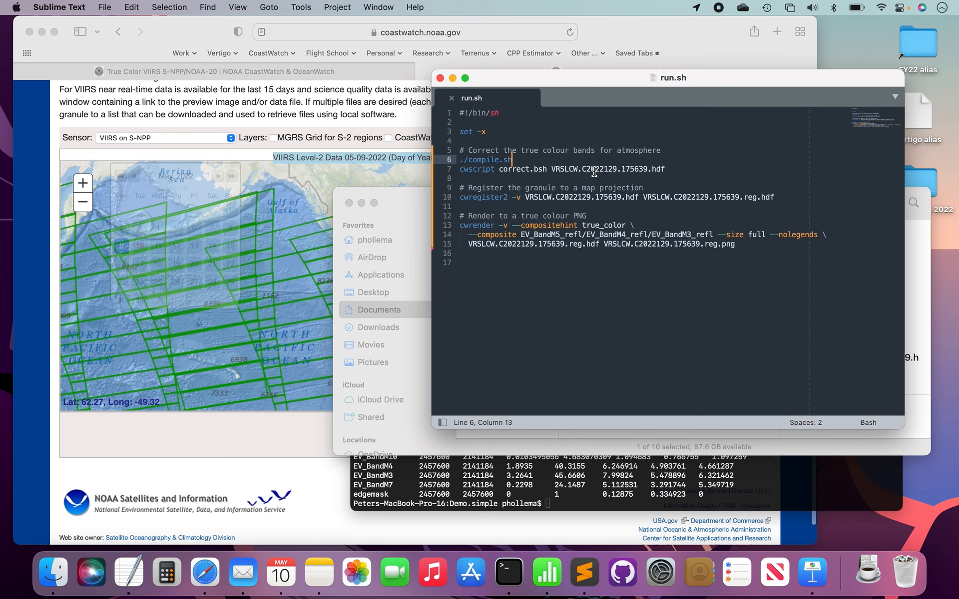
left_click_drag(460, 151, 460, 180)
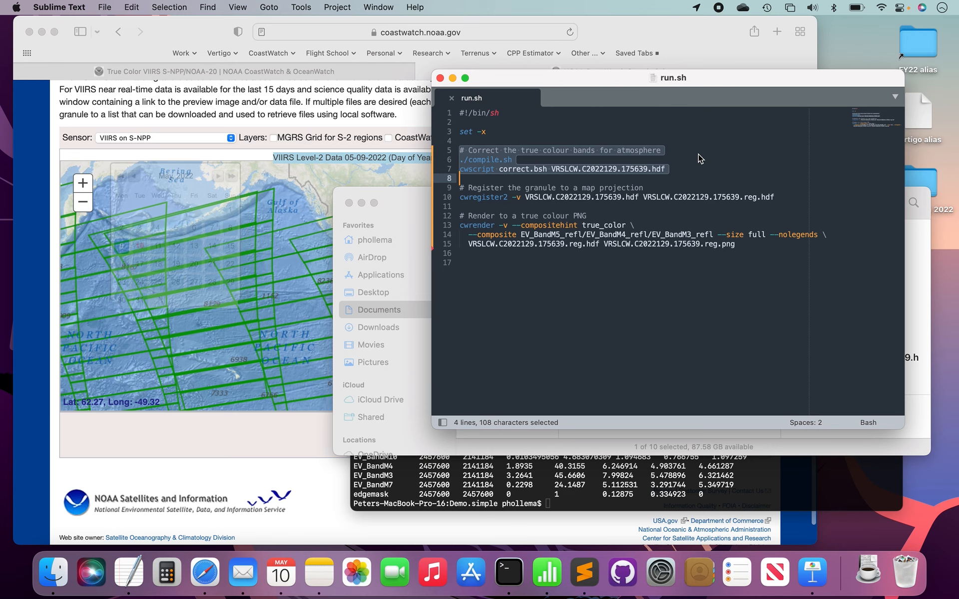
left_click_drag(460, 190, 459, 206)
left_click(476, 195)
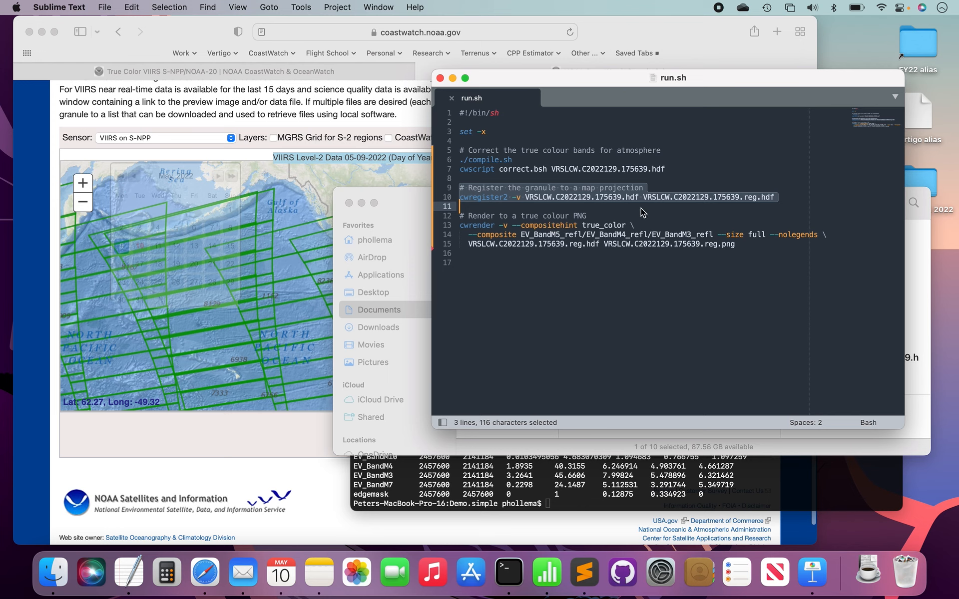
left_click(677, 213)
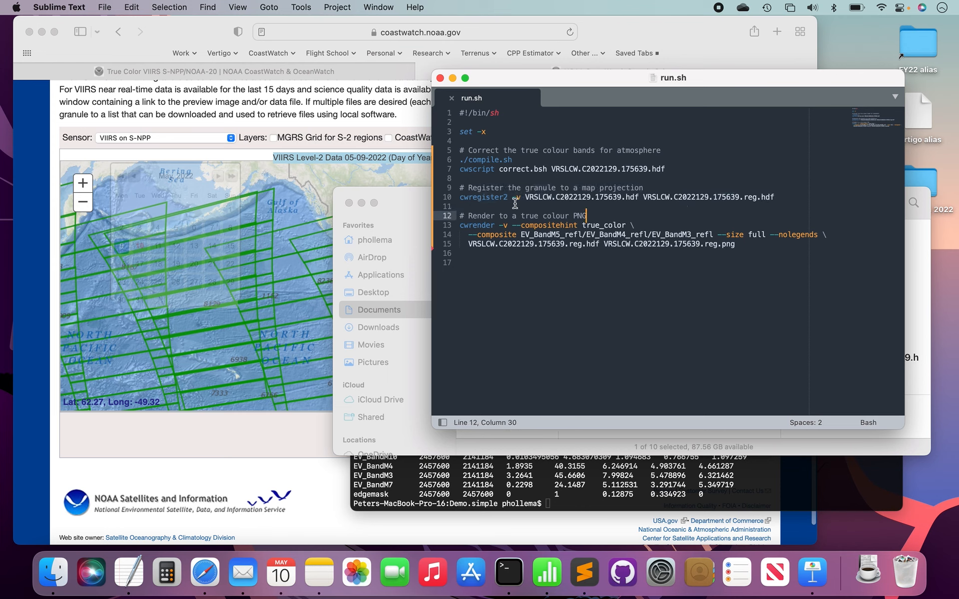
left_click_drag(459, 216, 459, 256)
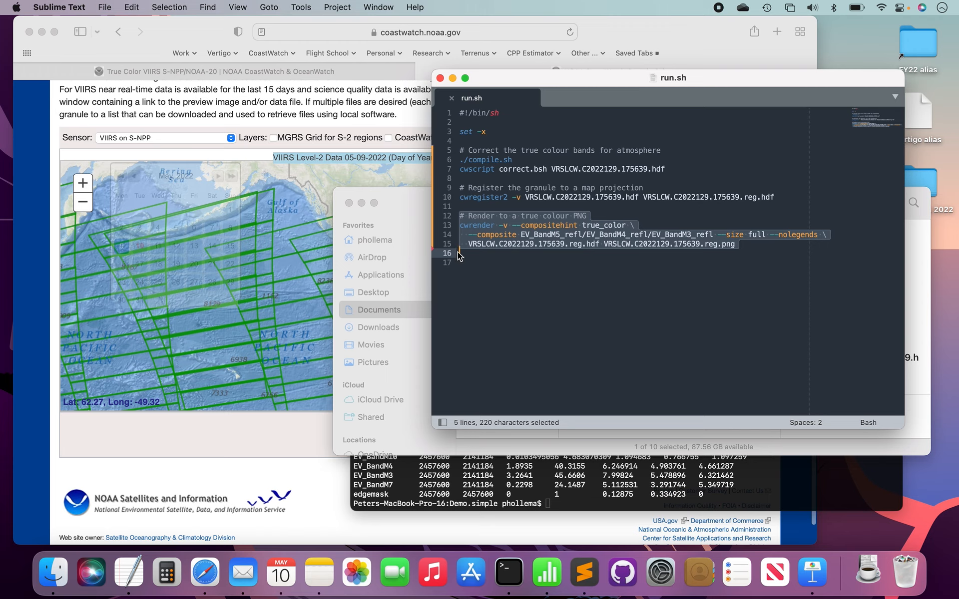
left_click(485, 224)
double_click(485, 224)
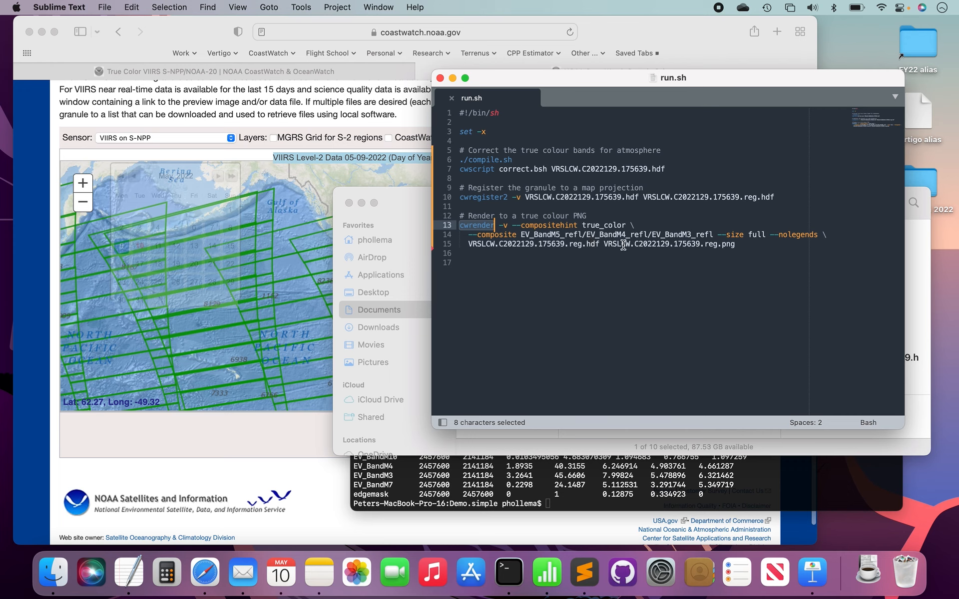
double_click(727, 245)
left_click(711, 287)
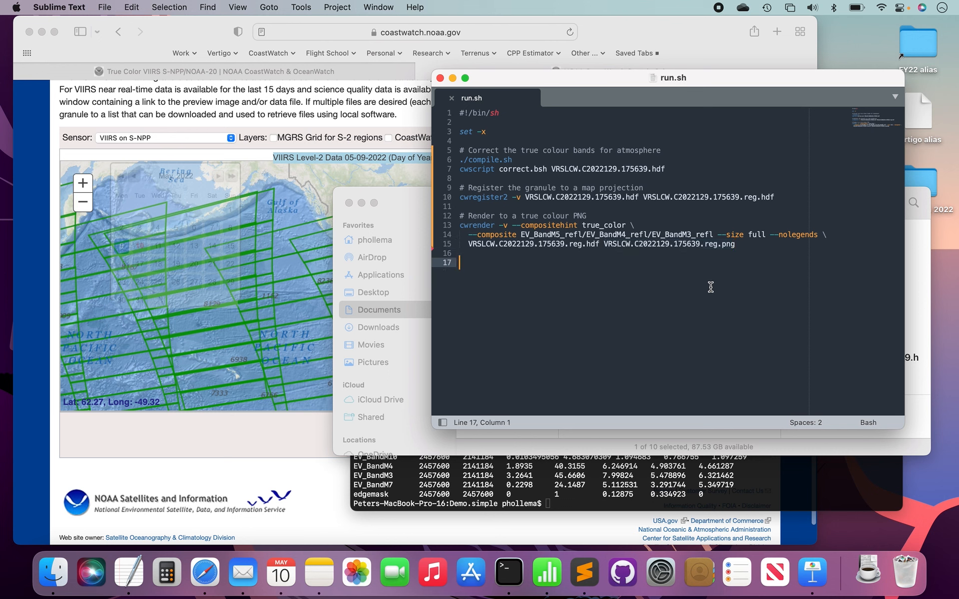
- Return to Terminal and execute the ./run.sh script to process the granule
left_click(777, 477)
type("./run.sh")
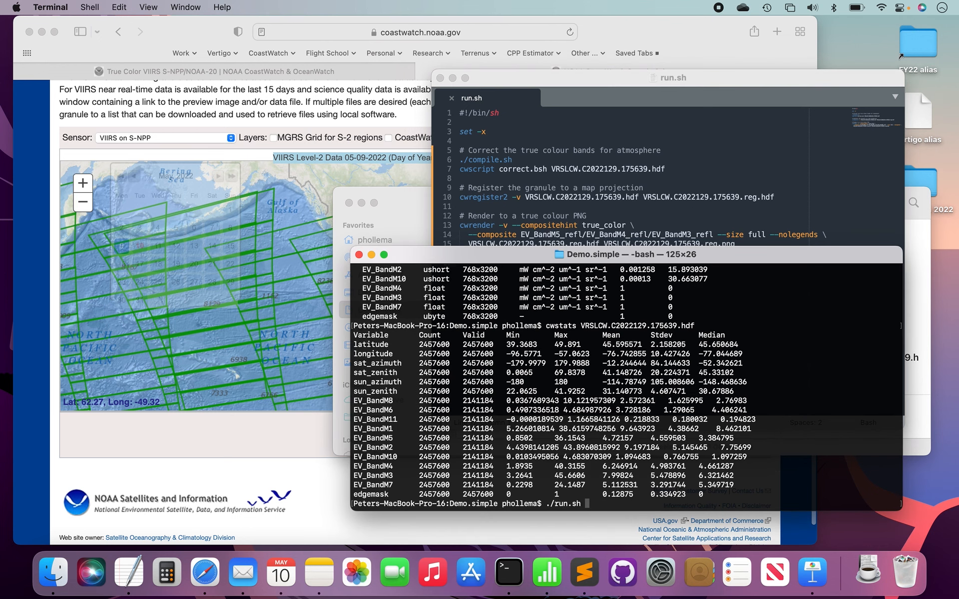
key("Return")
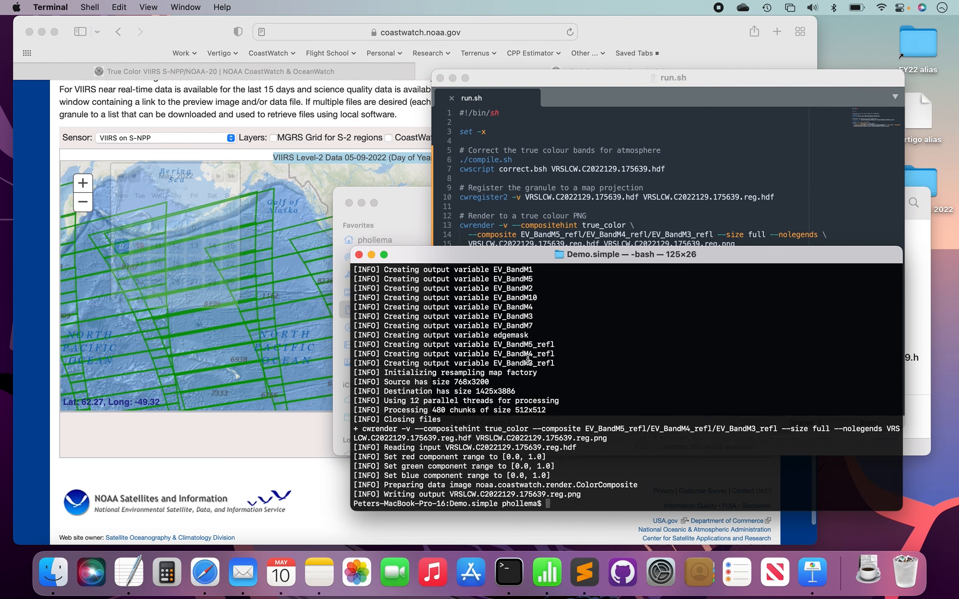
- Preview VRSLCW.C2022129.175639.reg.png from the Demo.simple folder in Finder, inspect its coastline detail, and close the preview
left_click(407, 196)
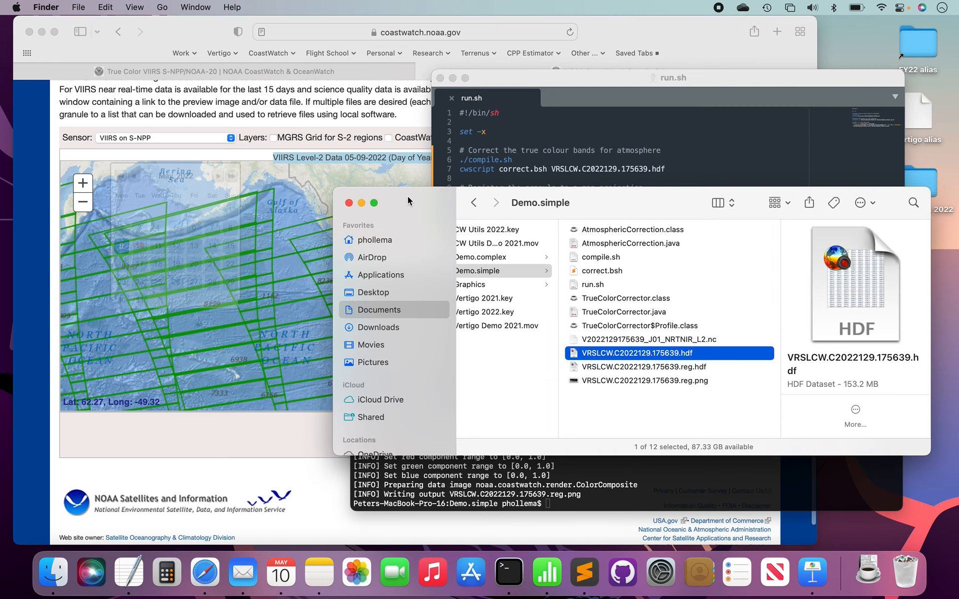
left_click(655, 381)
key("space")
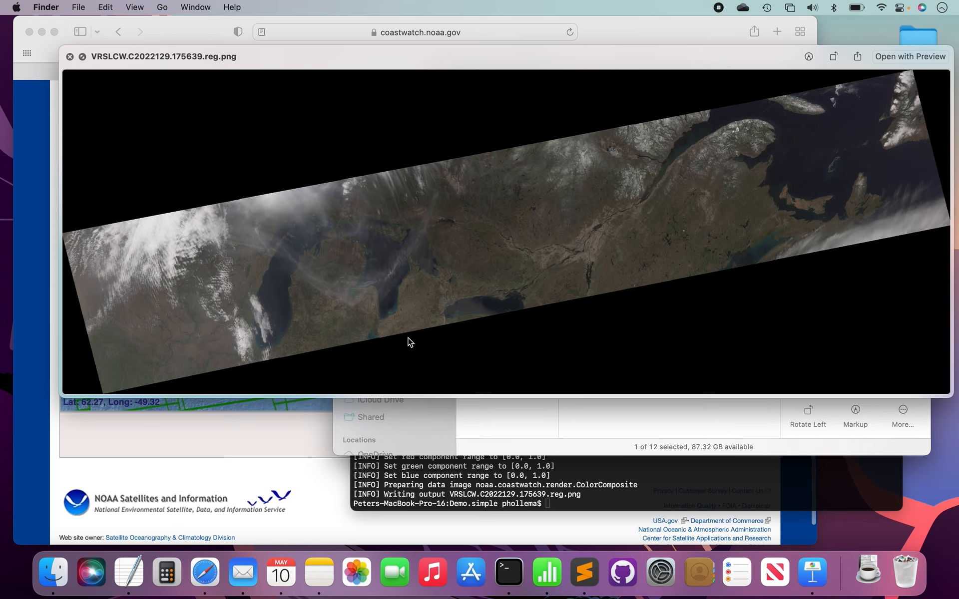
scroll(853, 137, "up", 5)
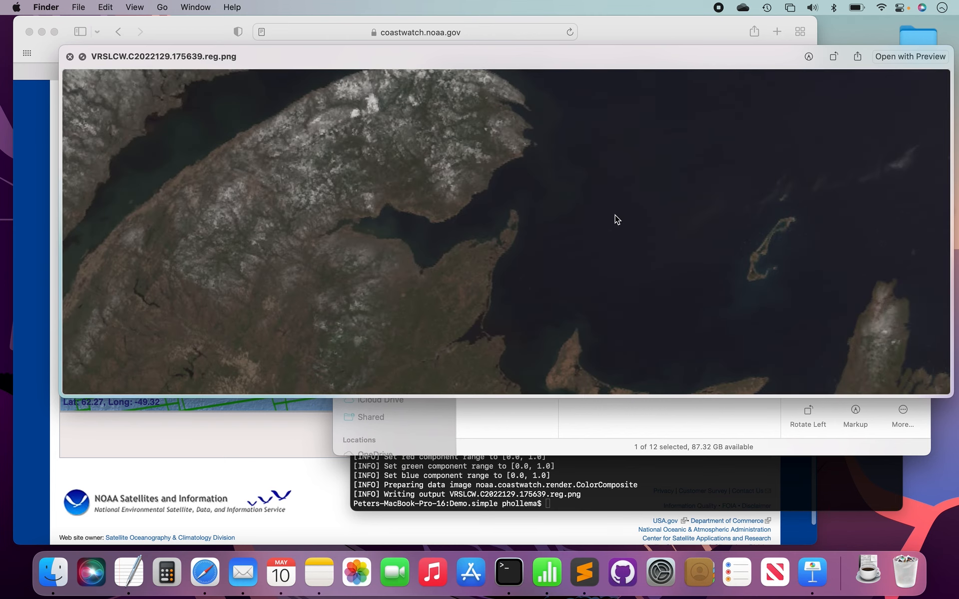
scroll(615, 215, "down", 3)
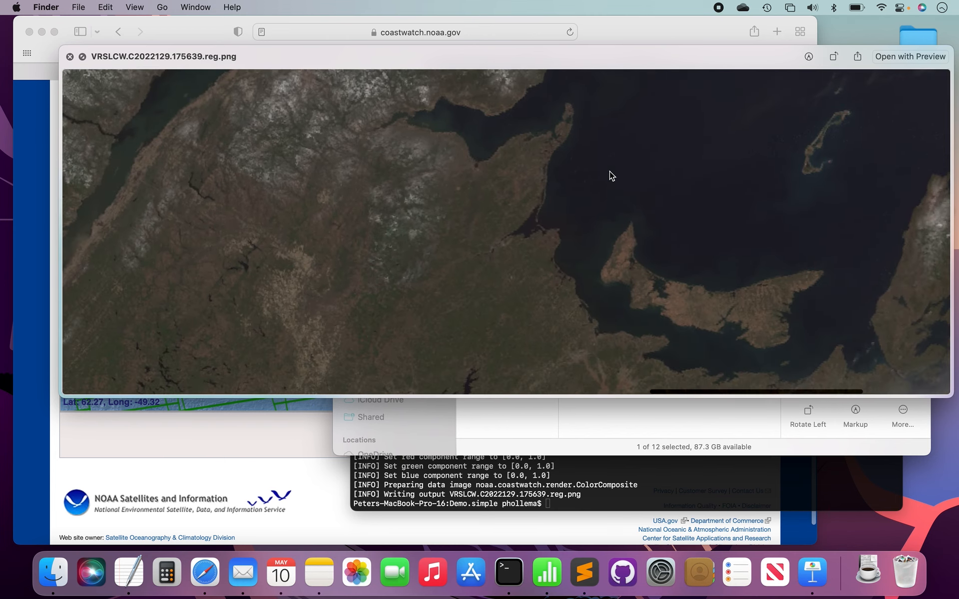
scroll(610, 171, "up", 5)
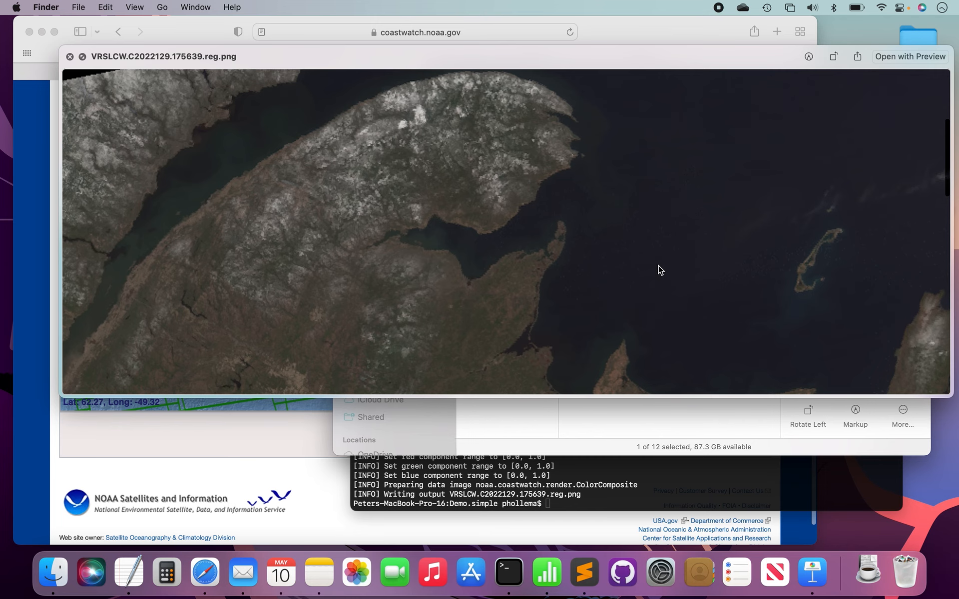
scroll(659, 270, "down", 3)
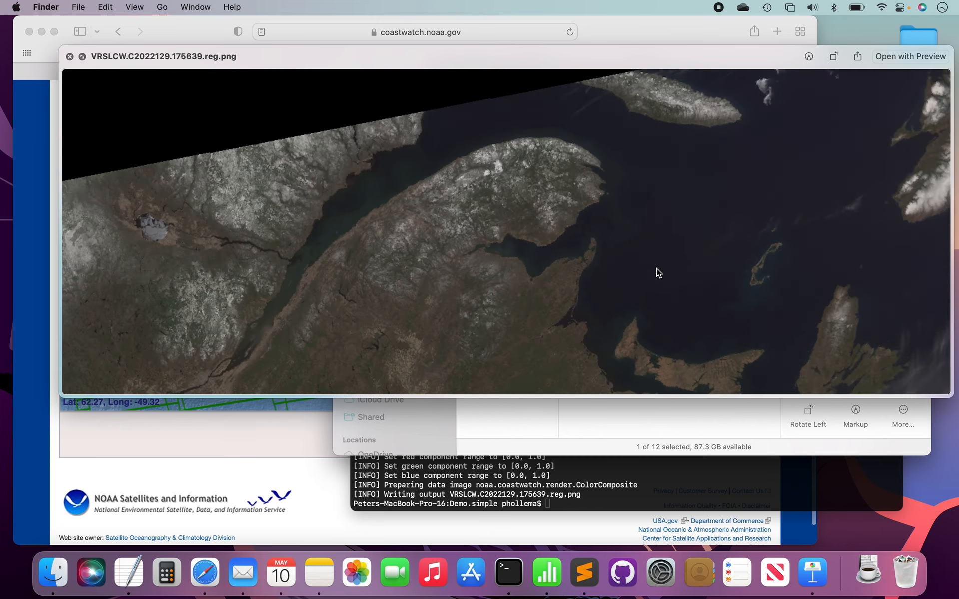
scroll(656, 273, "down", 5)
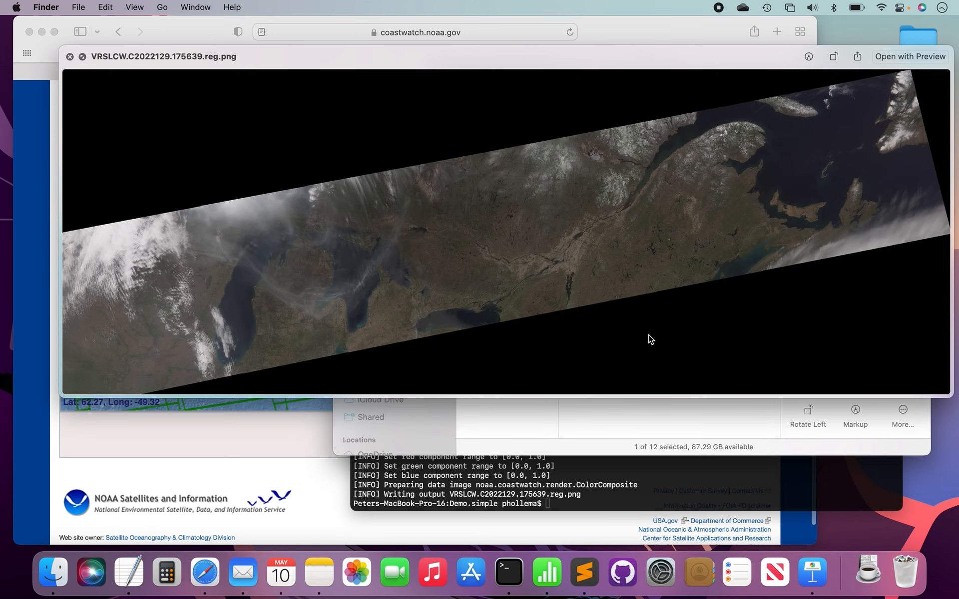
left_click(70, 56)
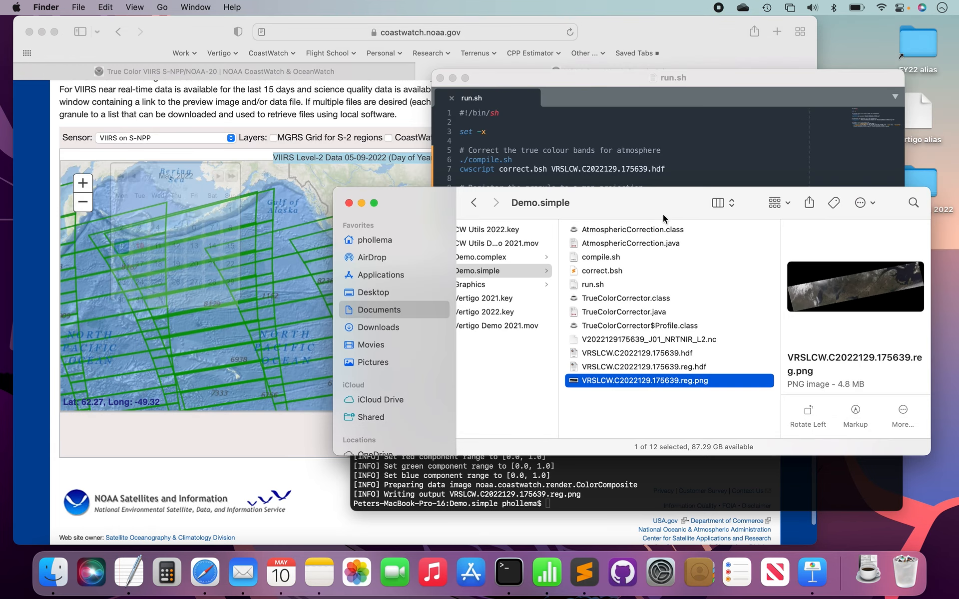
- Launch the CoastWatch Data Analysis Tool
left_click(661, 474)
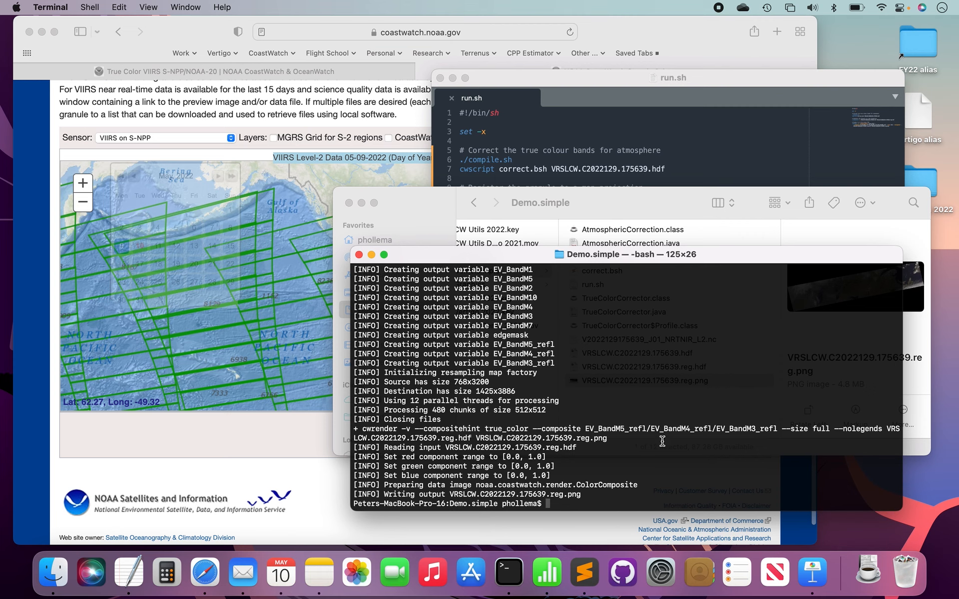
left_click(685, 194)
key("super+space")
type("cdat")
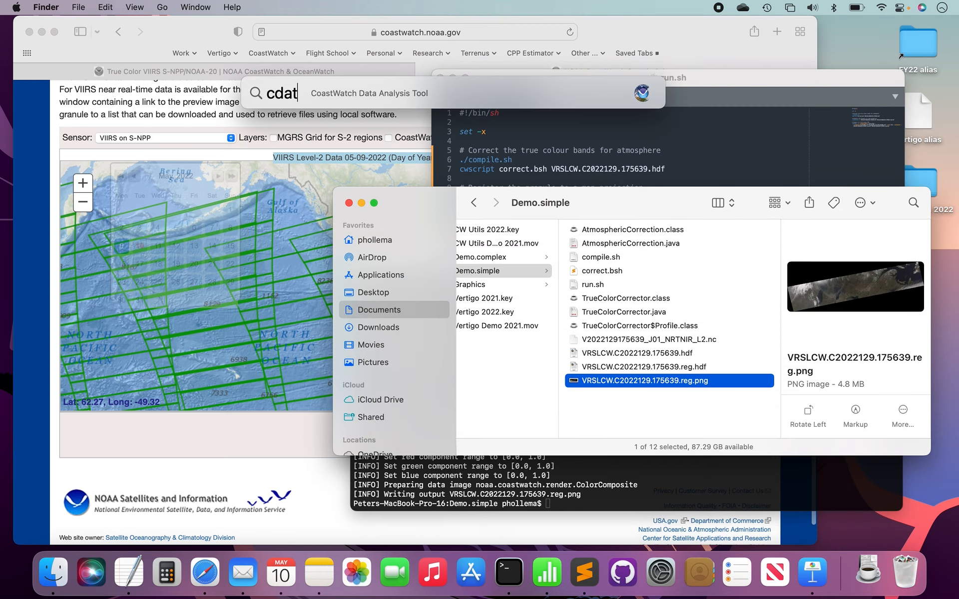
key("Return")
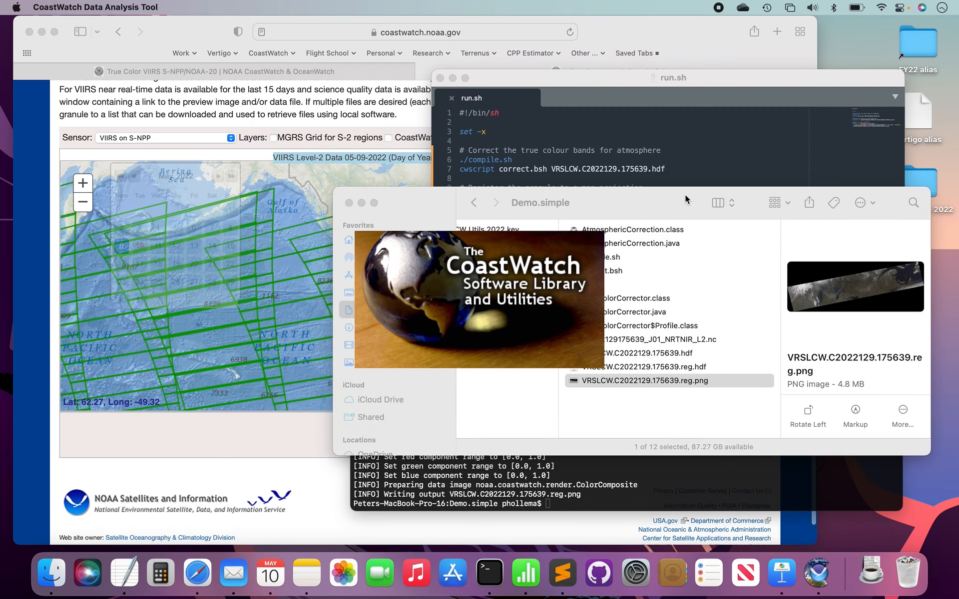
- Open VRSLCW.C2022129.175639.reg.hdf from the Demo.simple folder in the CoastWatch Data Analysis Tool, loading the EV_BandM4_refl variable
left_click(694, 368)
left_click_drag(678, 369, 190, 175)
left_click(292, 106)
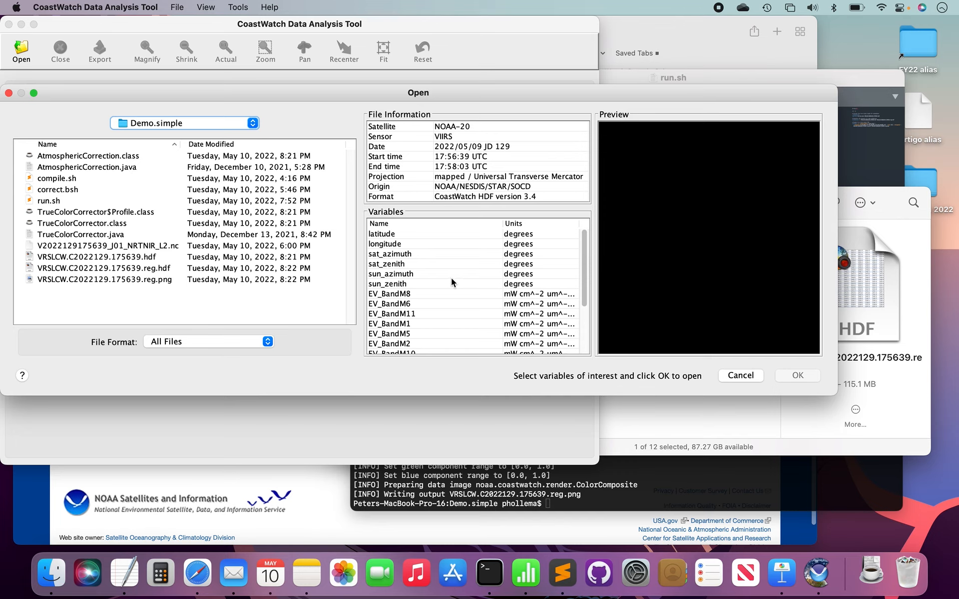
scroll(451, 277, "down", 5)
scroll(451, 278, "up", 5)
scroll(452, 279, "down", 5)
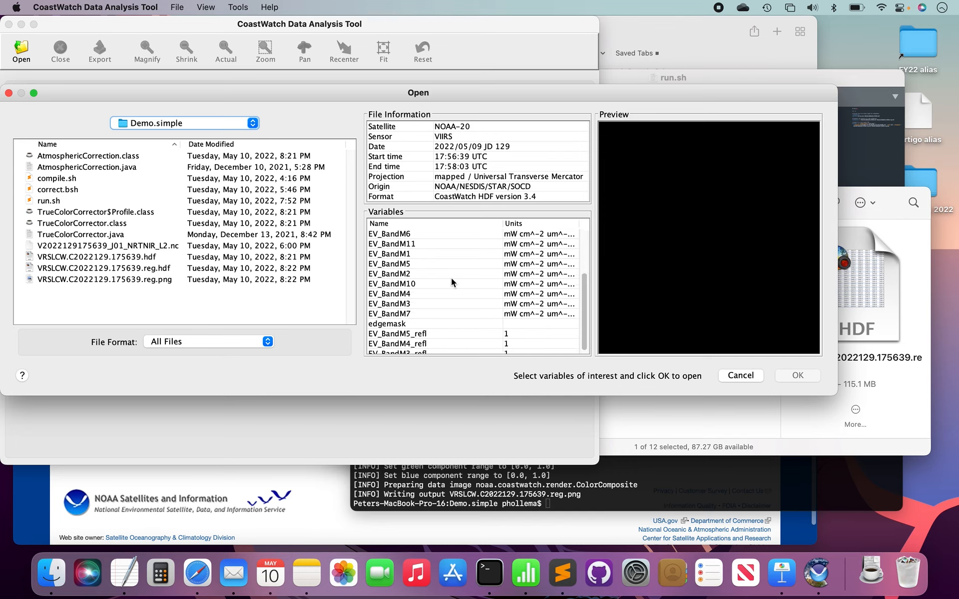
left_click(406, 340)
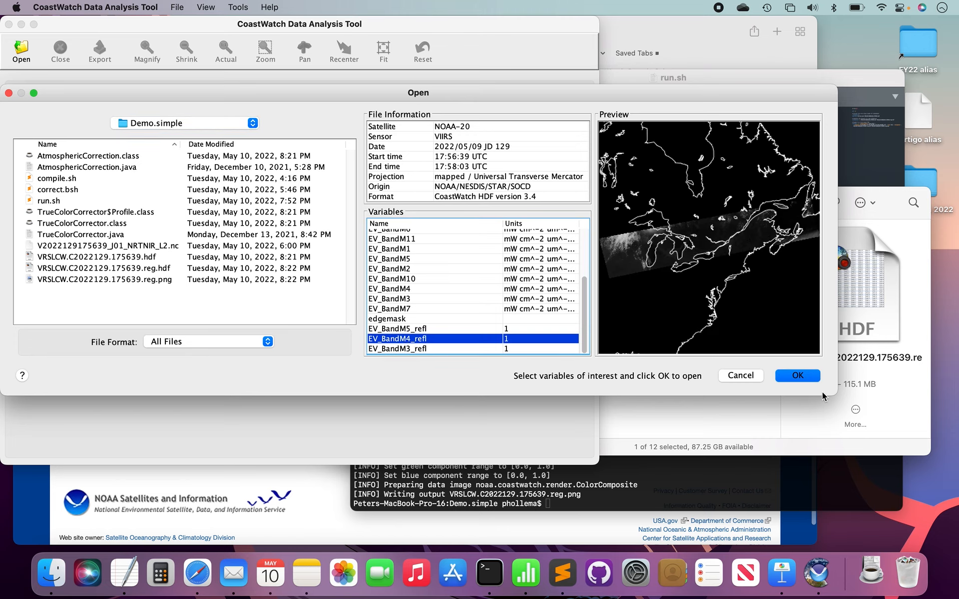
left_click(799, 376)
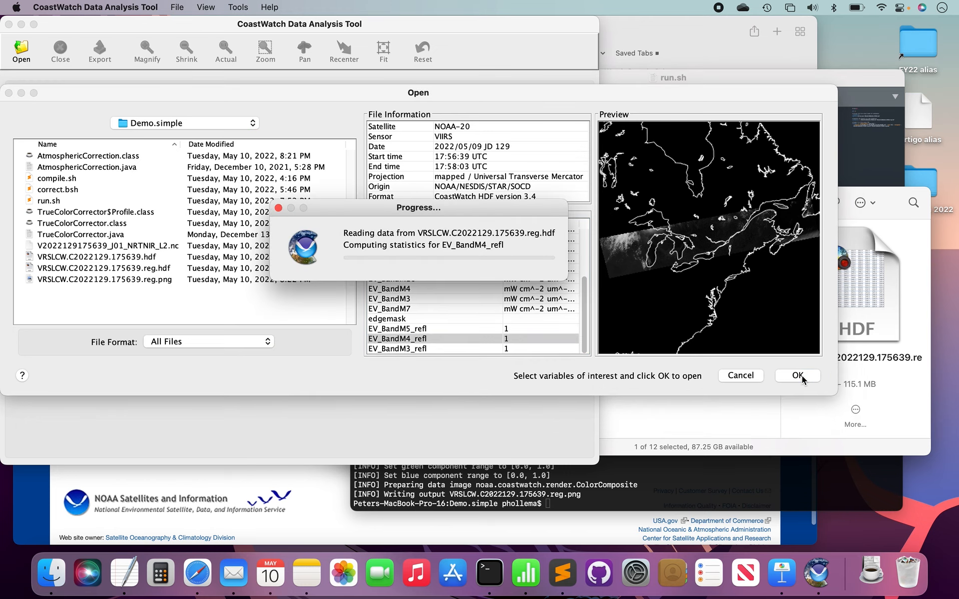
left_click_drag(465, 29, 591, 64)
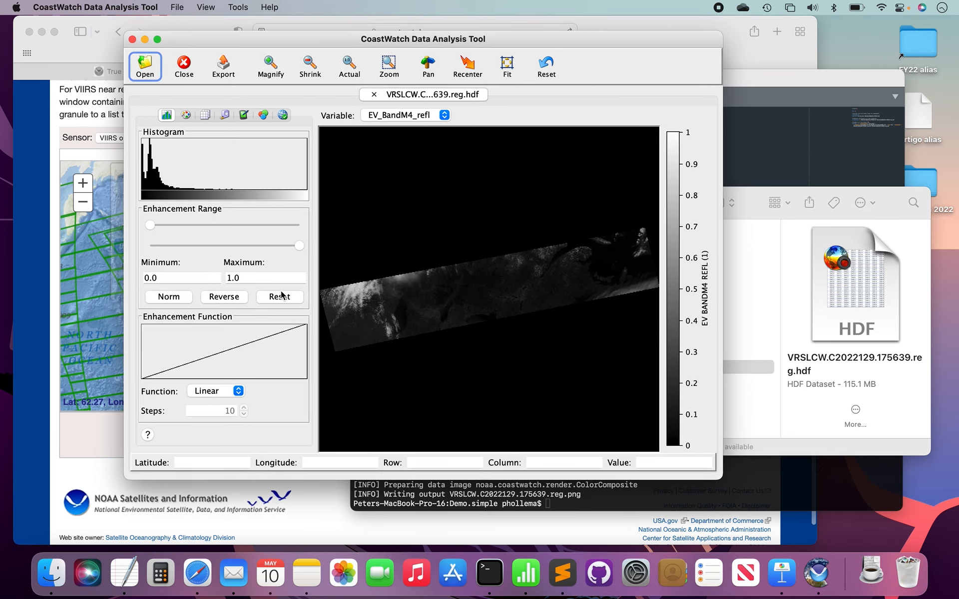
- Set the enhancement function of the EV_BandM4_refl image to Gamma
left_click(202, 393)
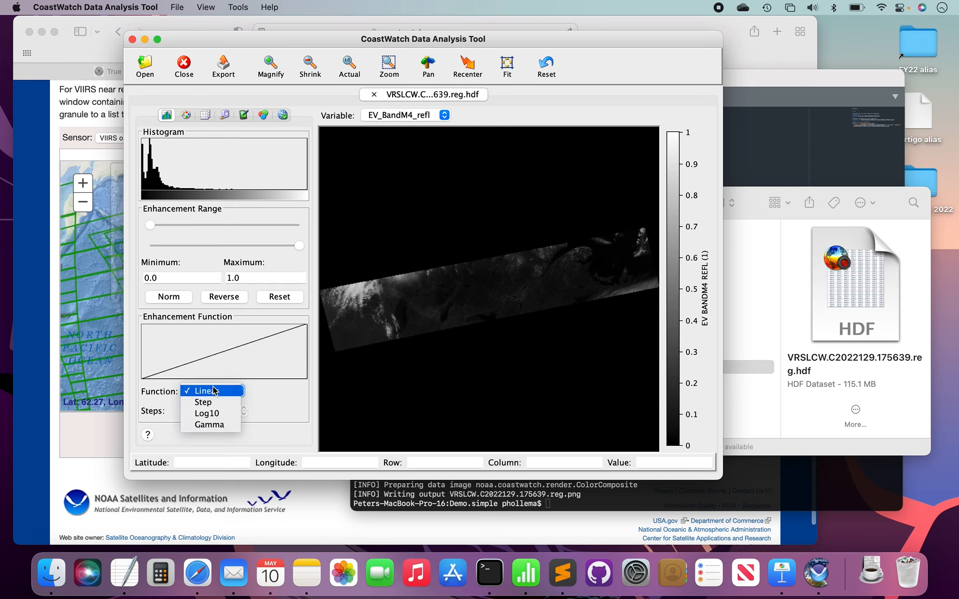
left_click(209, 425)
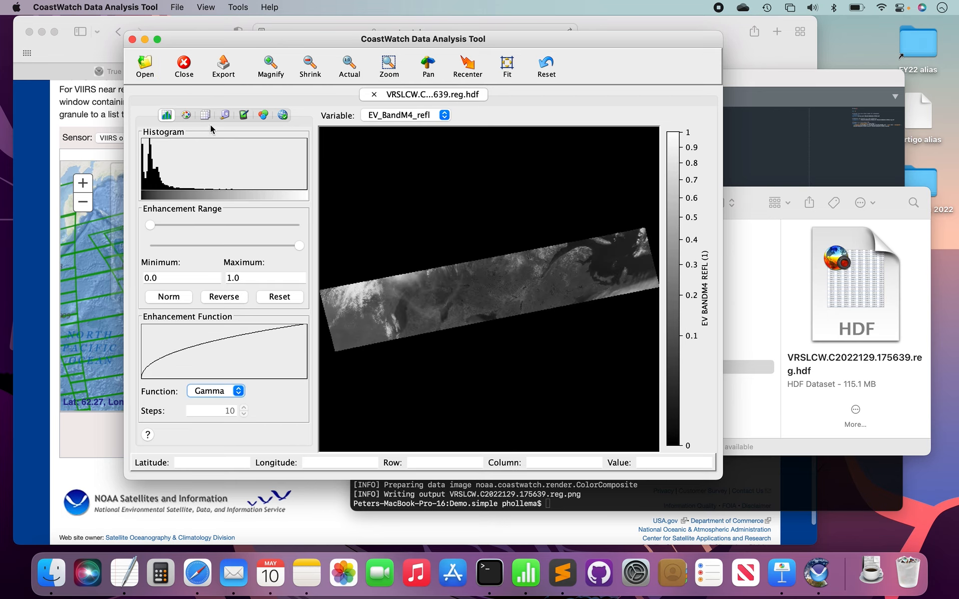
- Try colour palettes such as HSL256 on the EV_BandM4_refl image, then restore BW-Linear
left_click(187, 116)
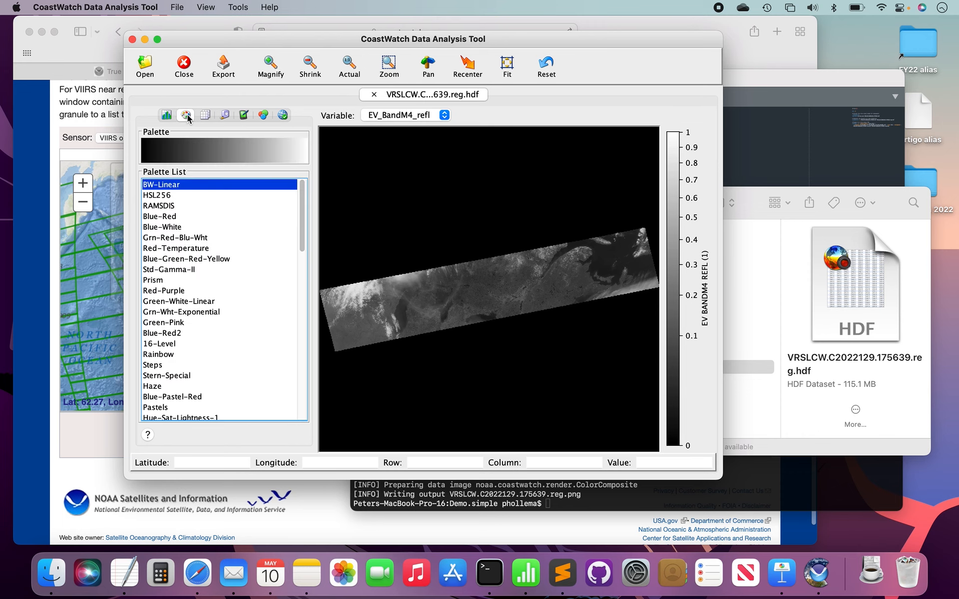
key("Down")
key("Down")
key("Down")
key("Down")
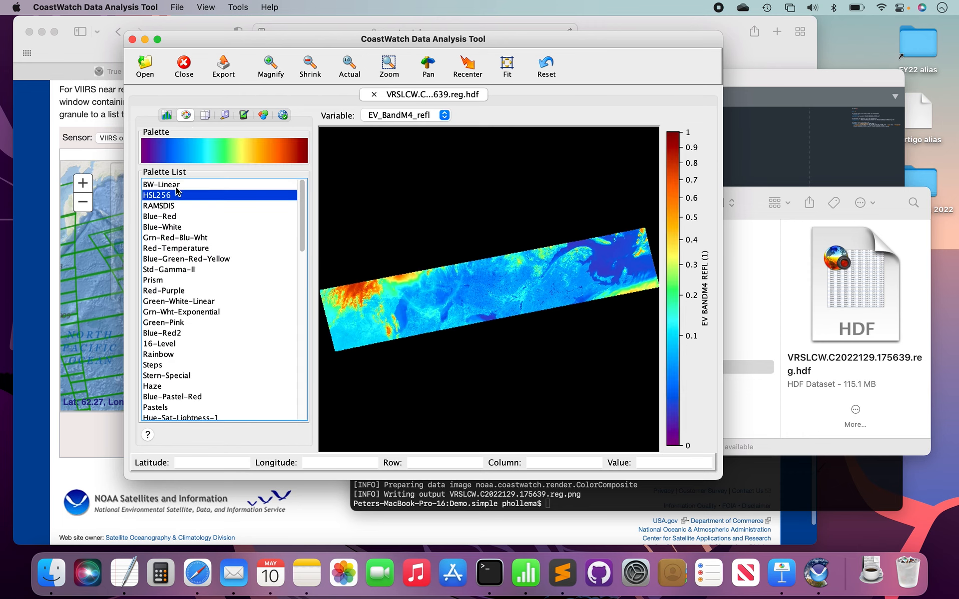
key("Up")
key("Up")
key("Up")
key("Up")
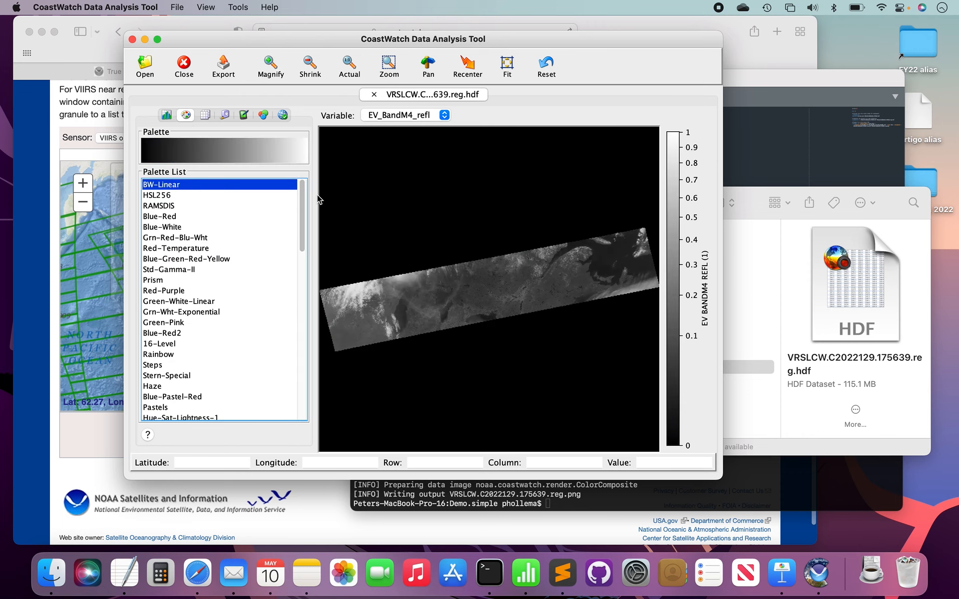
- Enlarge the coastal area near the swath's eastern end with the Zoom tool and add a coastline overlay
left_click(389, 66)
left_click_drag(562, 246, 623, 295)
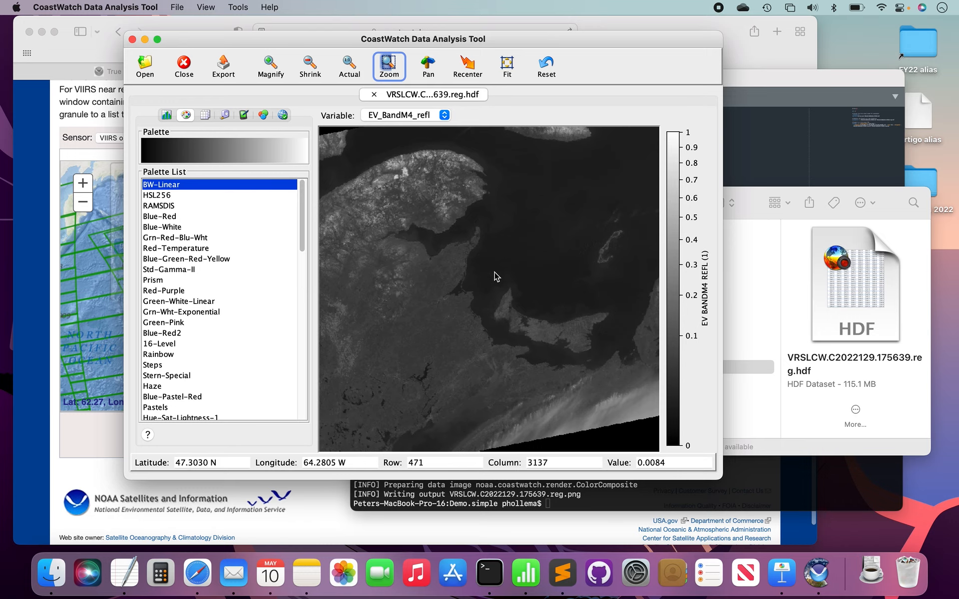
left_click(204, 115)
left_click(158, 148)
- Add a Lat/Lon grid overlay to the image and delete the unwanted data reference overlay
left_click(159, 149)
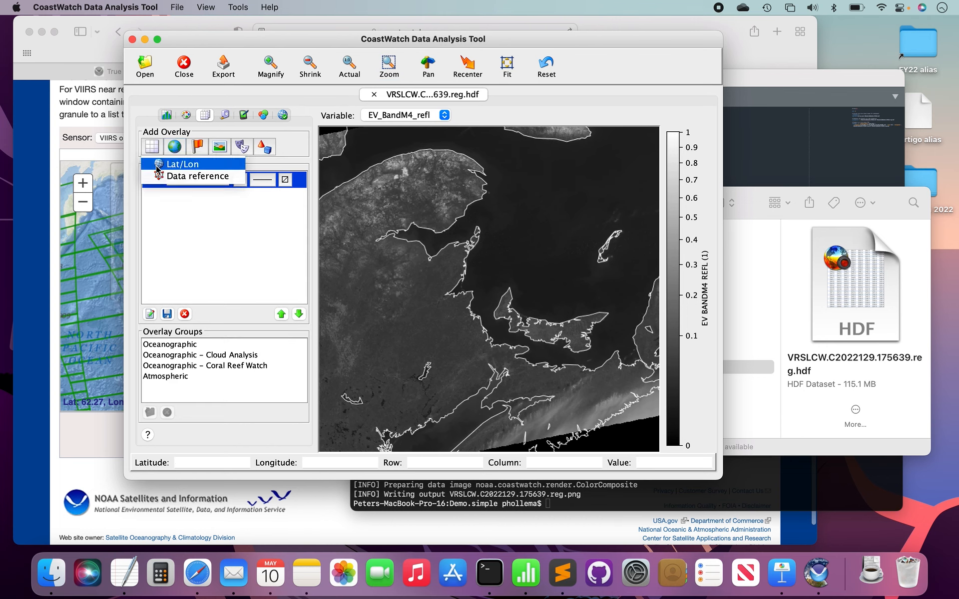
left_click(165, 180)
left_click(154, 180)
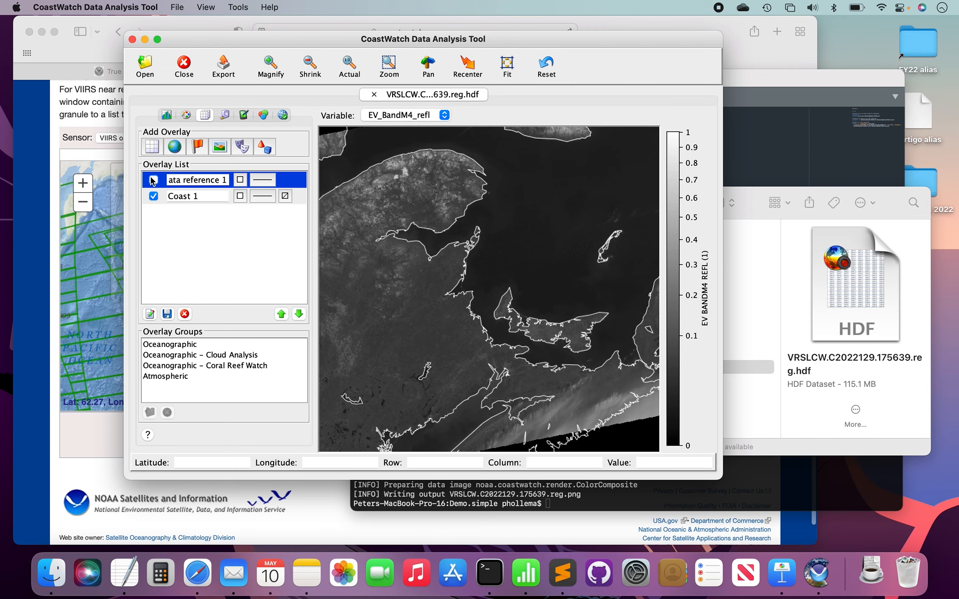
left_click(158, 148)
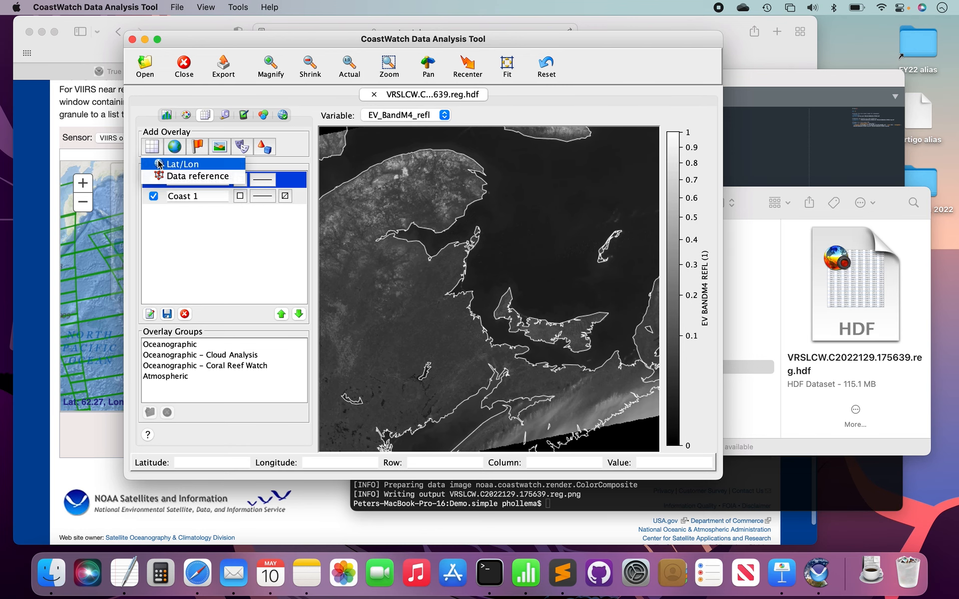
left_click(158, 162)
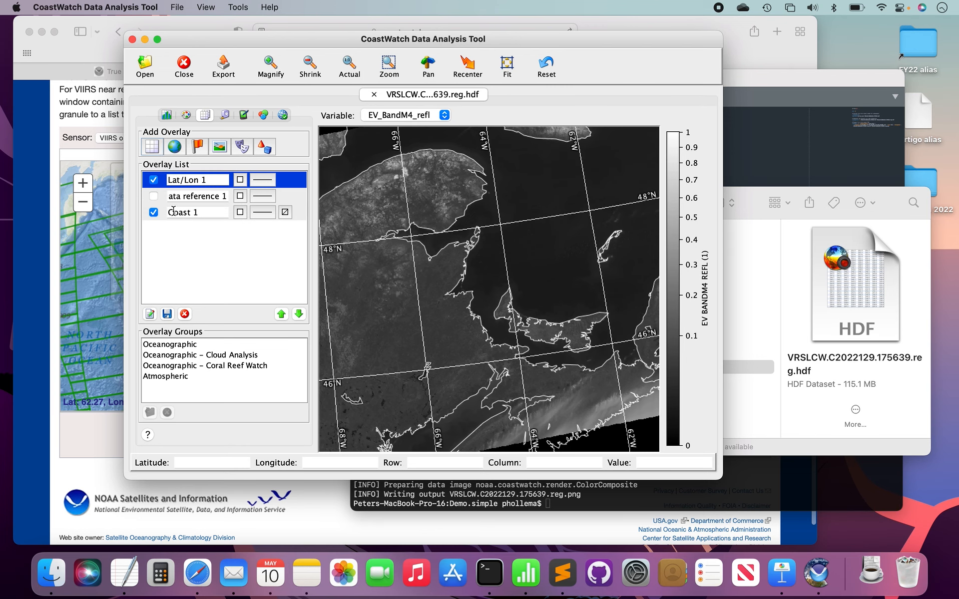
left_click(288, 198)
left_click(186, 314)
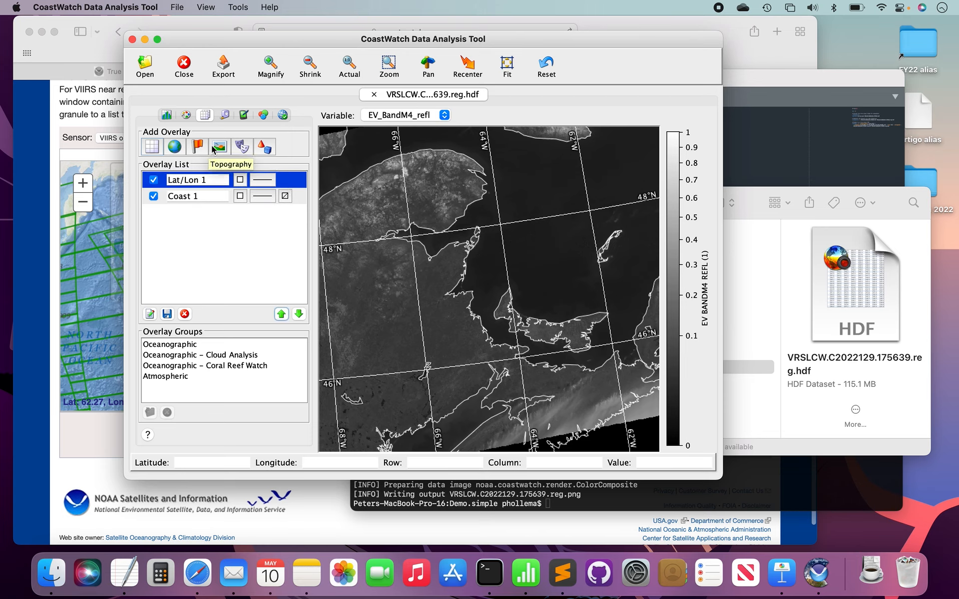
left_click(240, 148)
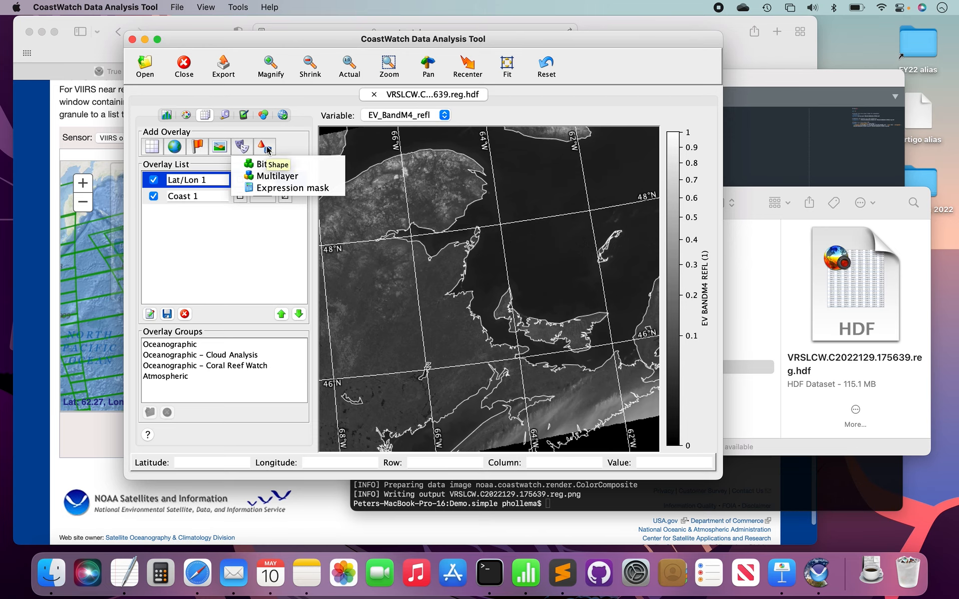
left_click(301, 141)
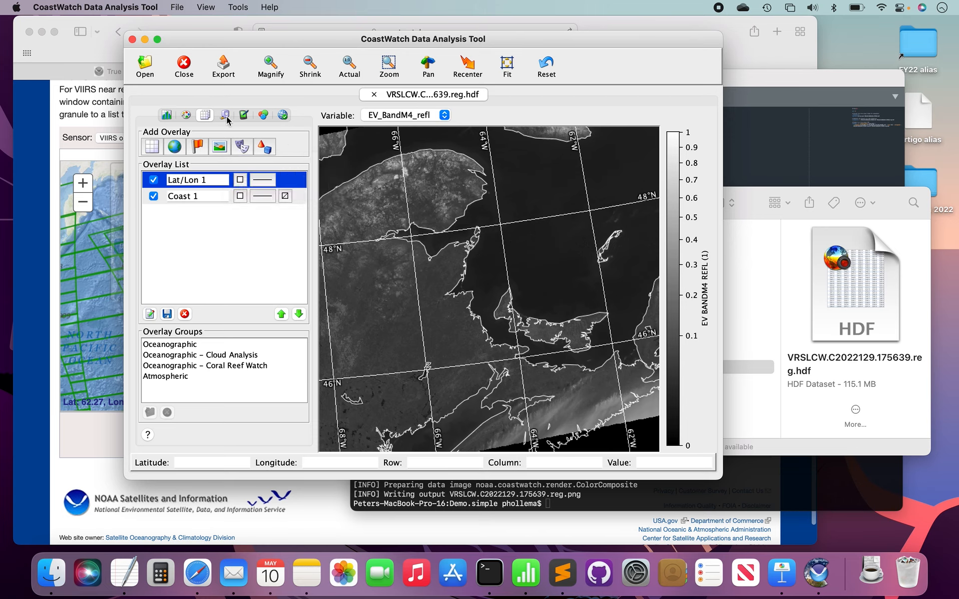
- Survey a box from about 48.82 N, 66.61 W to 46.56 N, 63.33 W and view its statistics and histogram plot
left_click(225, 116)
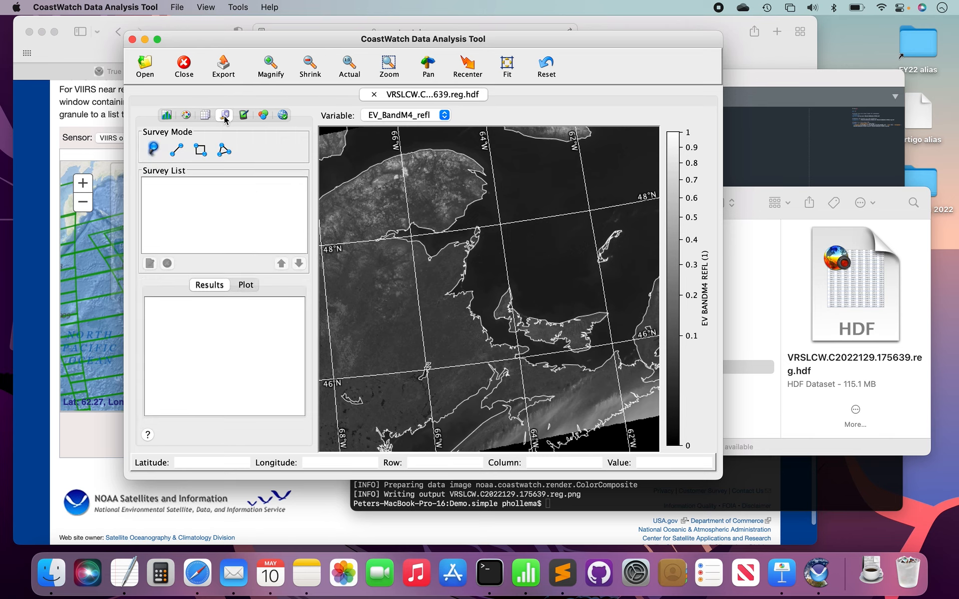
left_click(200, 155)
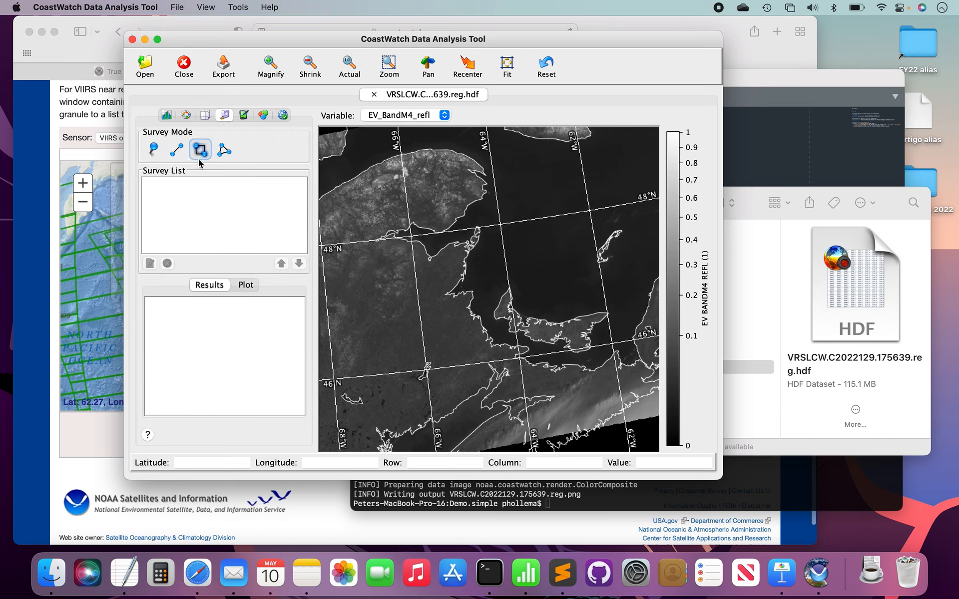
left_click_drag(377, 185, 544, 316)
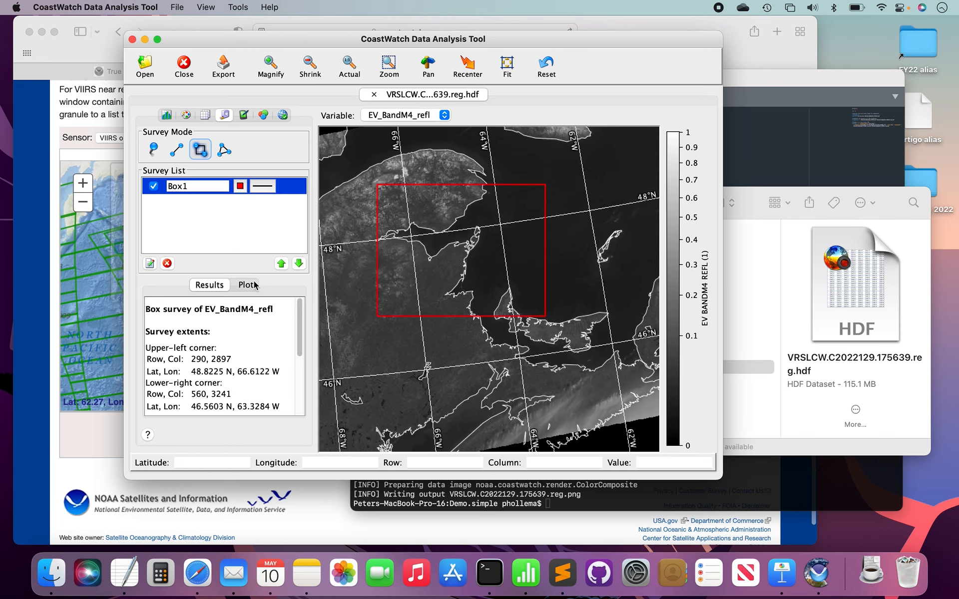
scroll(218, 327, "down", 5)
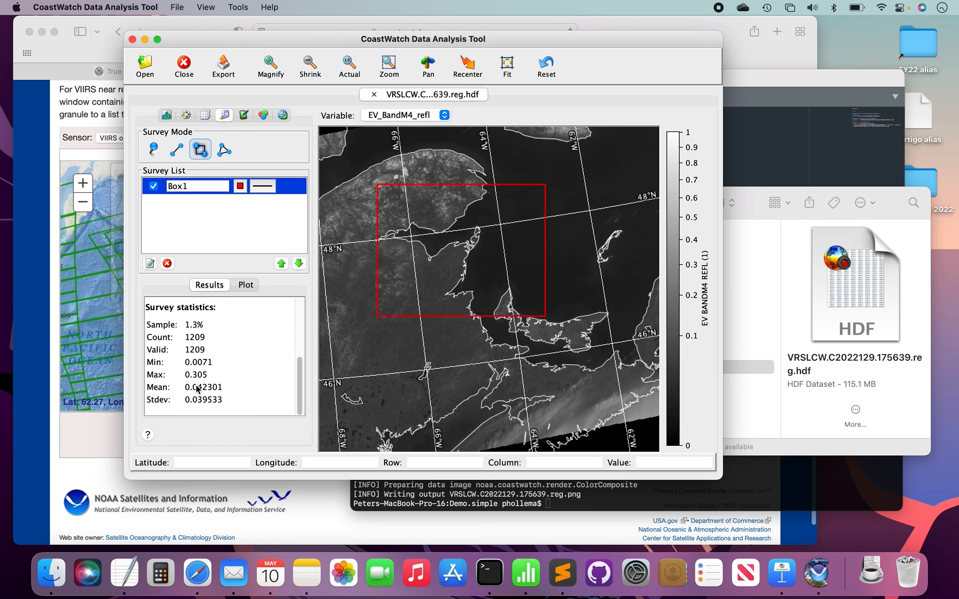
left_click(247, 285)
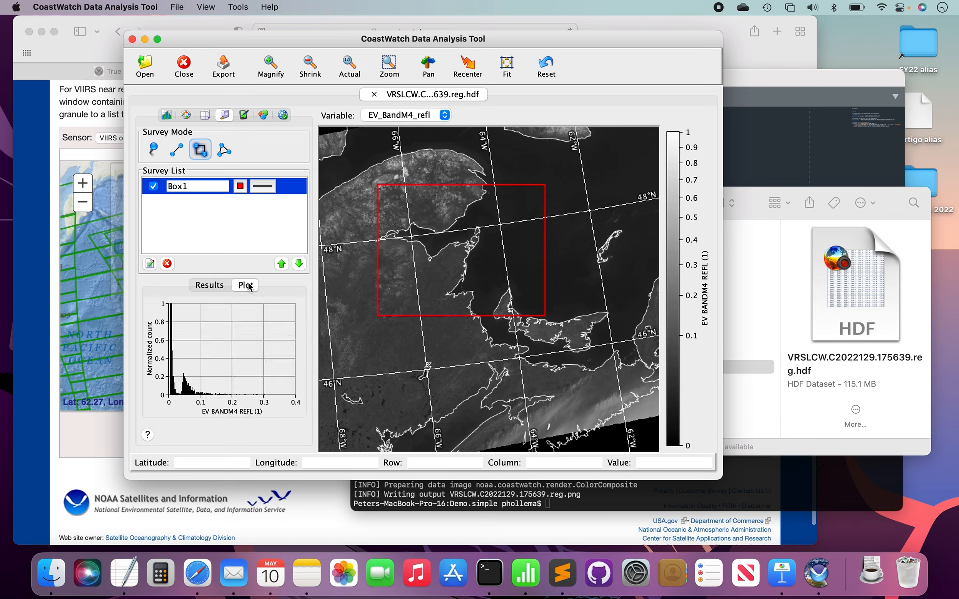
- Look over the annotation tools and the red, green and blue colour composite settings
left_click(244, 116)
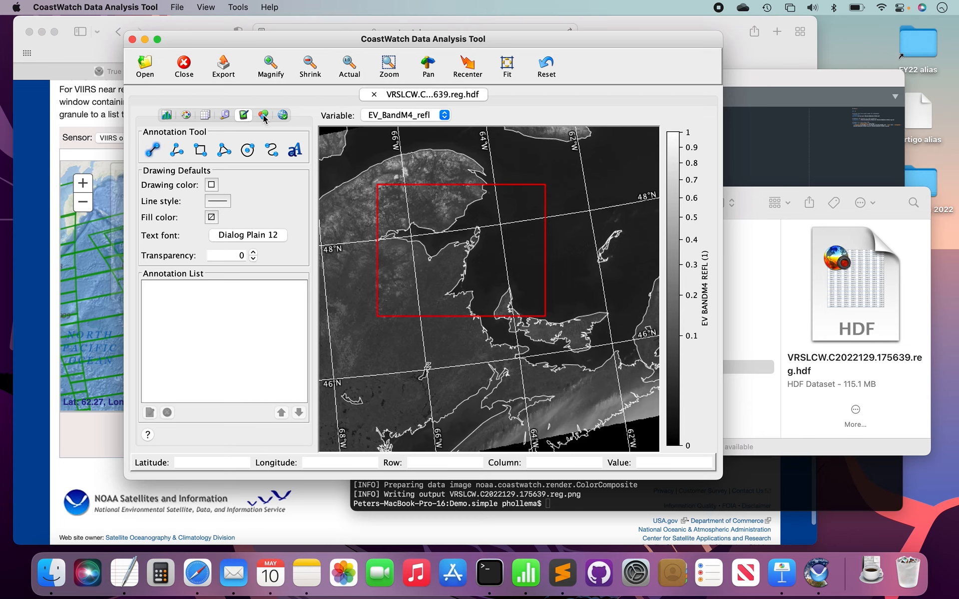
left_click(263, 115)
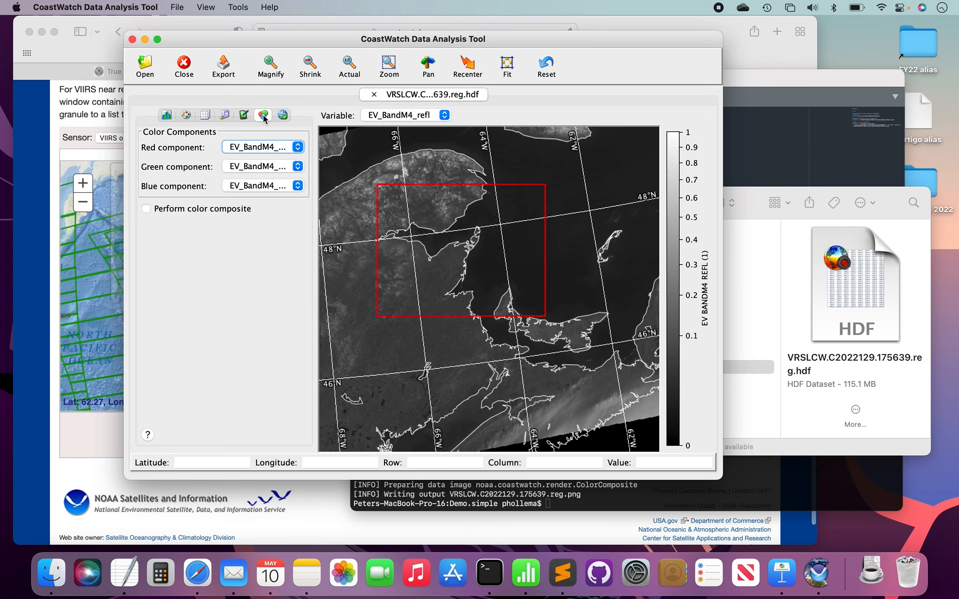
left_click(781, 211)
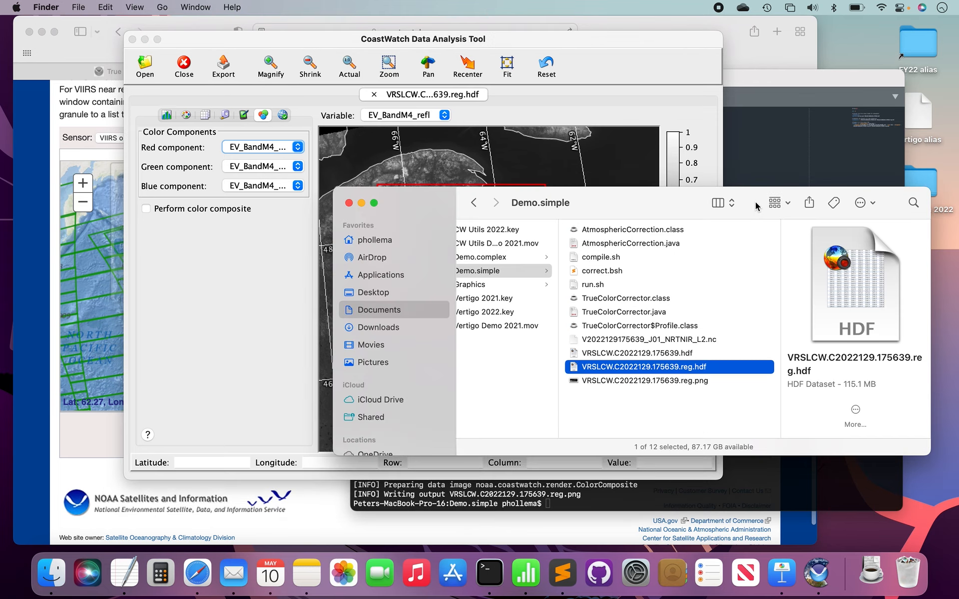
left_click(663, 340)
left_click_drag(663, 341, 342, 154)
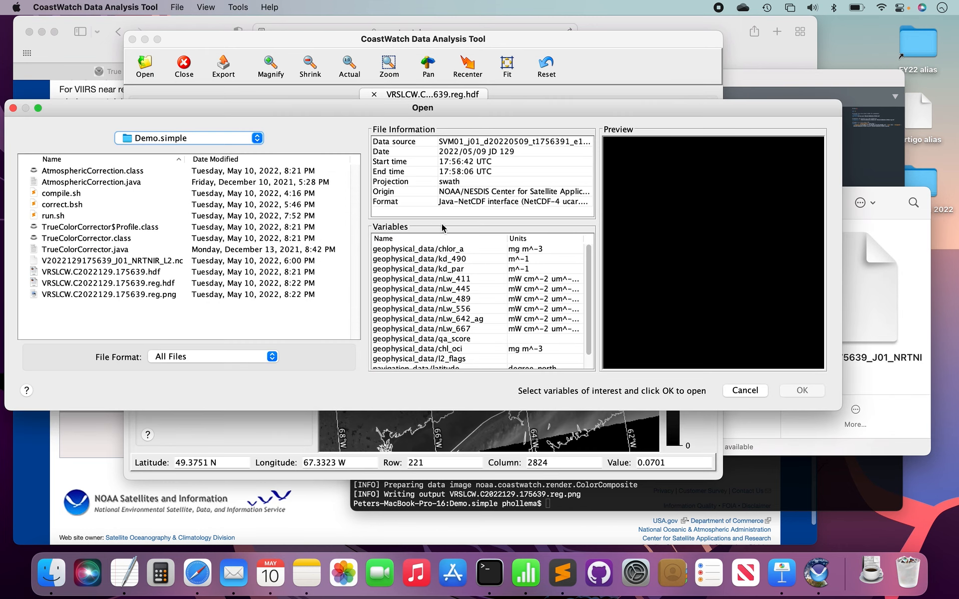
left_click(445, 250)
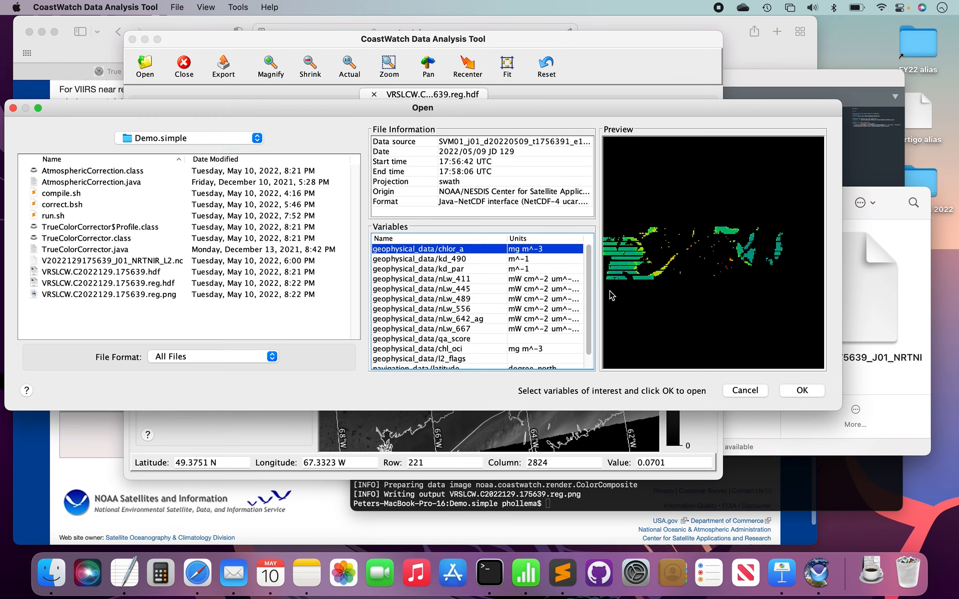
left_click(803, 391)
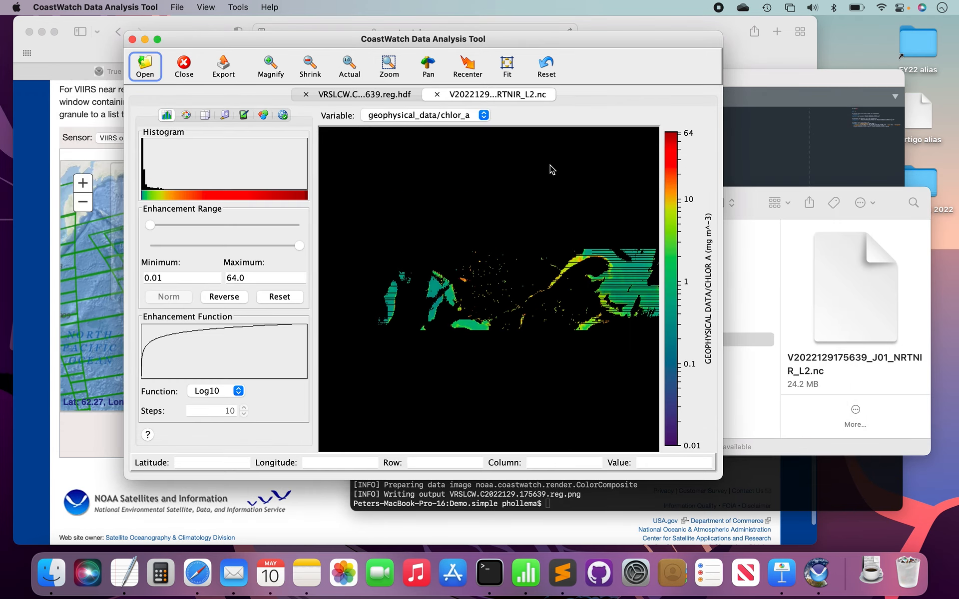
- Zoom in on the coastal area of the chlor_a image and compare it with the EV_BandM4_refl image in the registered file
left_click(394, 64)
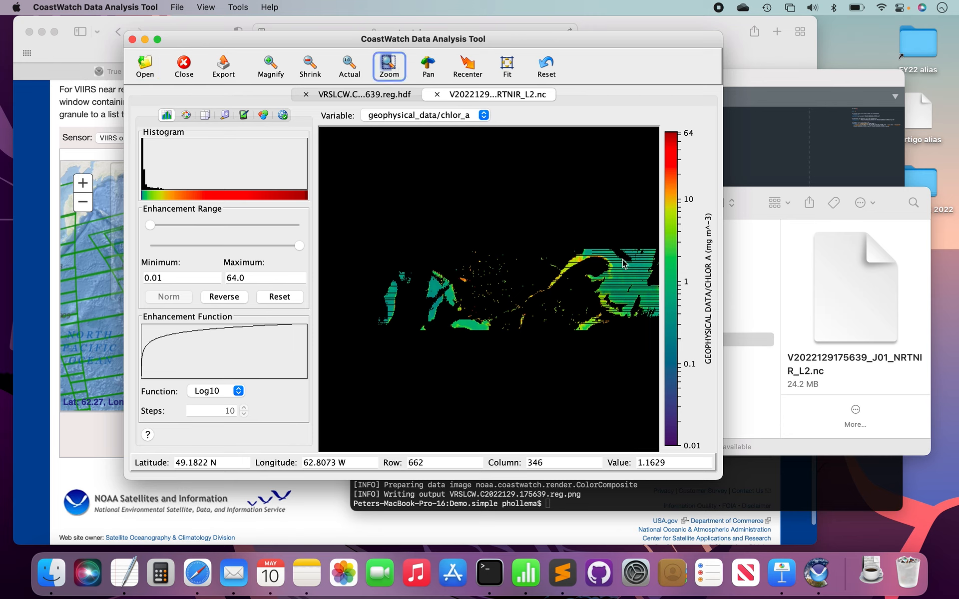
left_click_drag(555, 245, 633, 328)
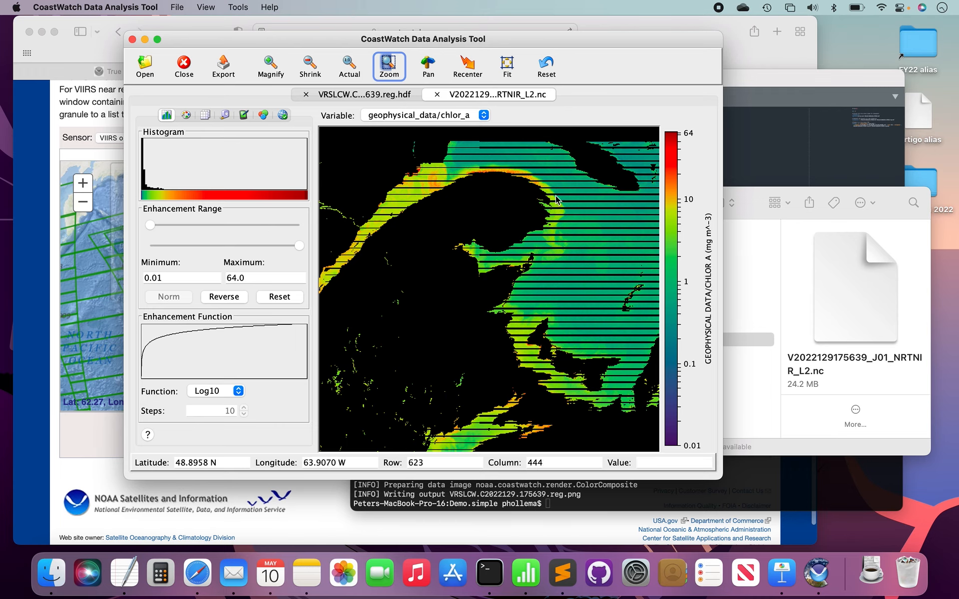
left_click(381, 96)
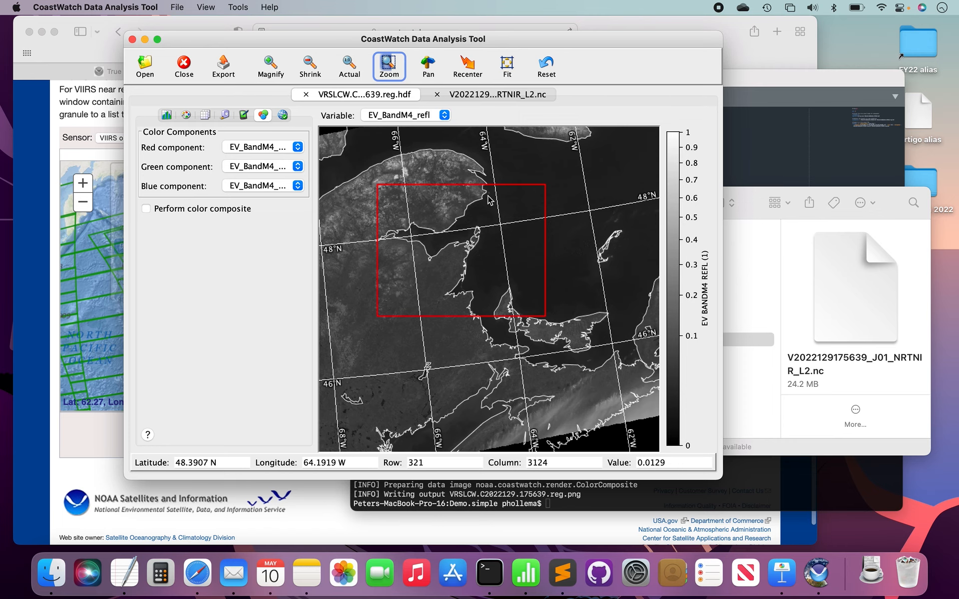
- Zoom in on the coast near 48 N, 64 W in the EV_BandM4_refl image and pan to the peninsula north of it
left_click_drag(465, 182, 574, 312)
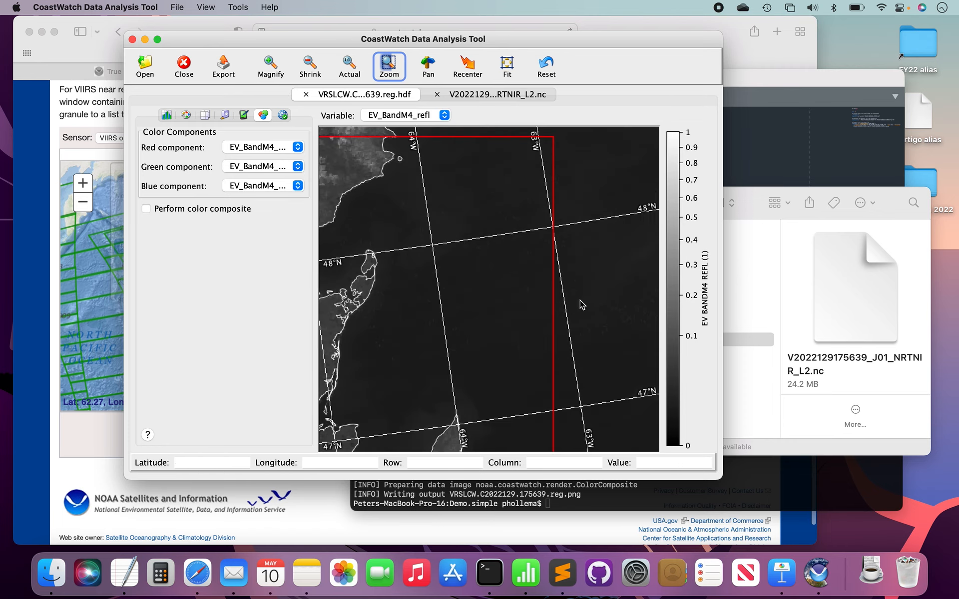
left_click(425, 66)
left_click_drag(410, 217, 535, 372)
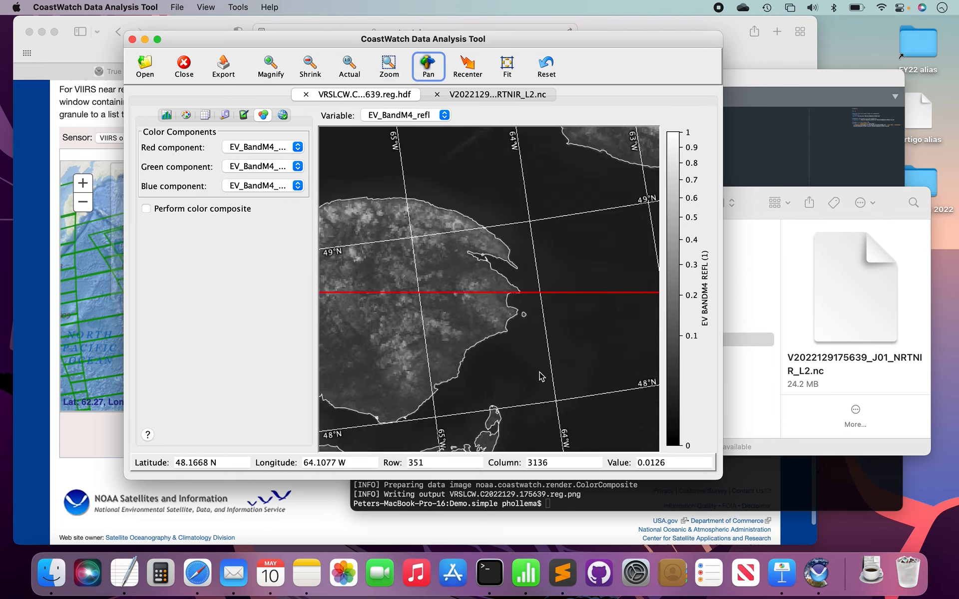
left_click(490, 96)
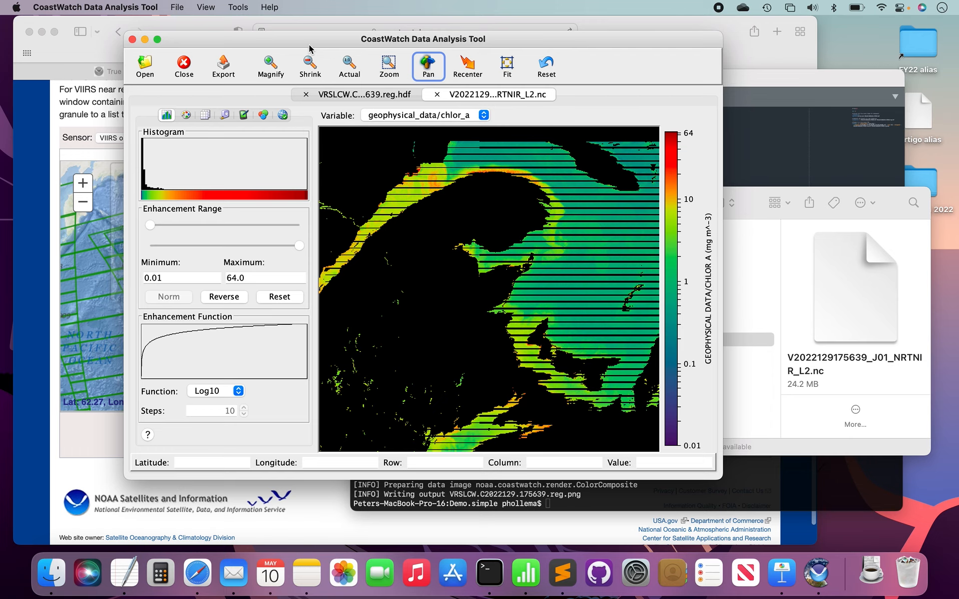
left_click(234, 8)
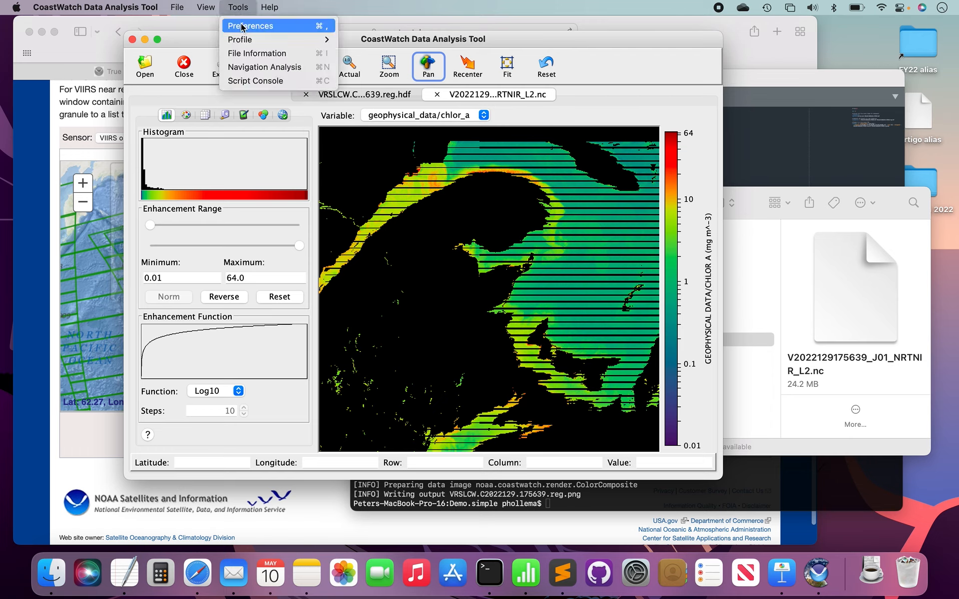
left_click(246, 53)
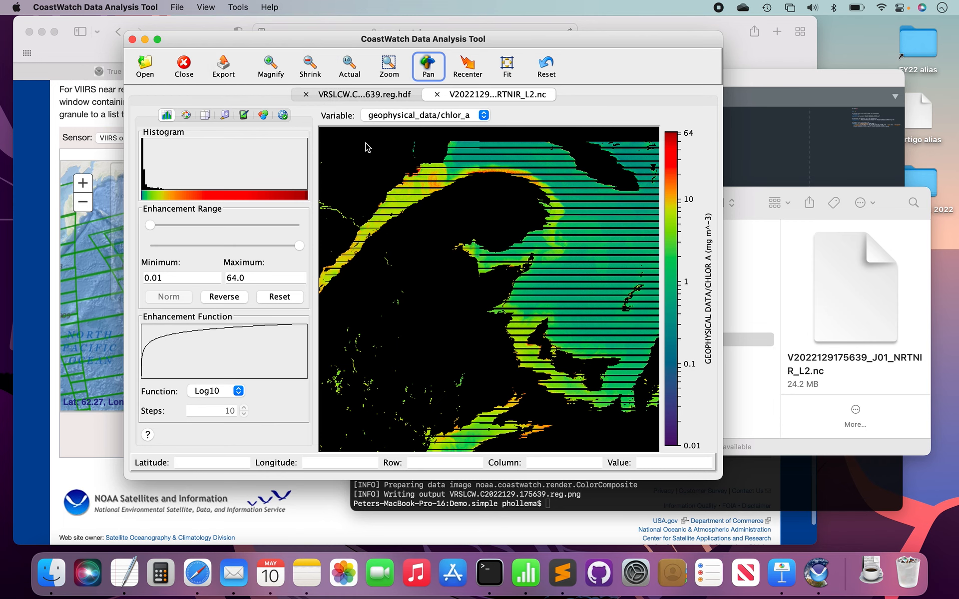
scroll(310, 169, "down", 5)
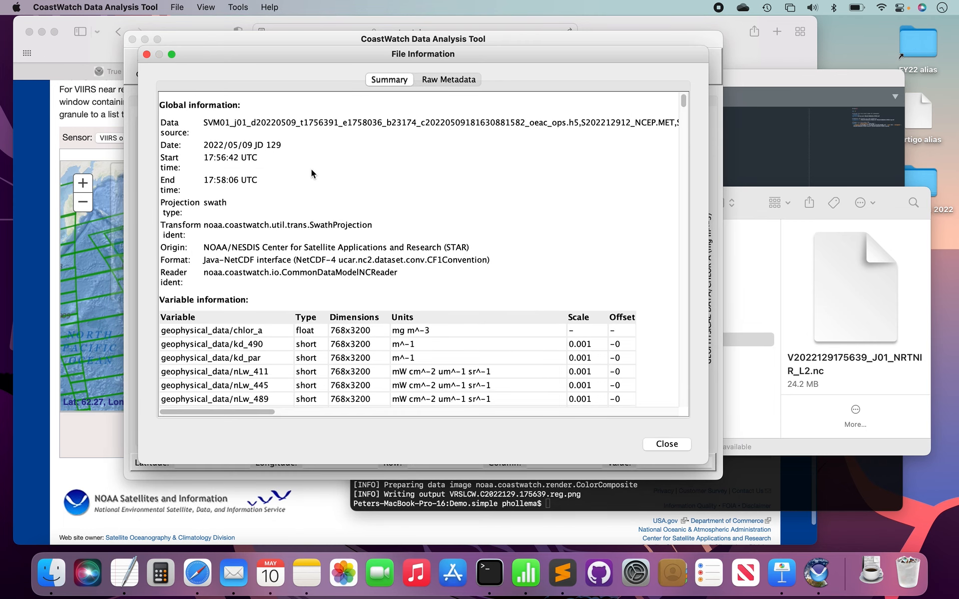
scroll(311, 169, "up", 5)
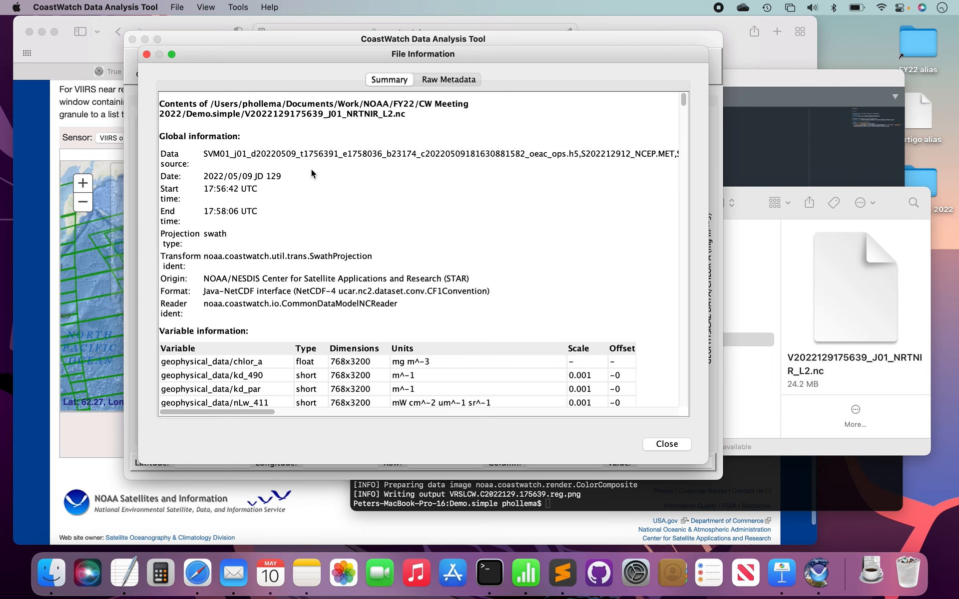
scroll(311, 173, "down", 10)
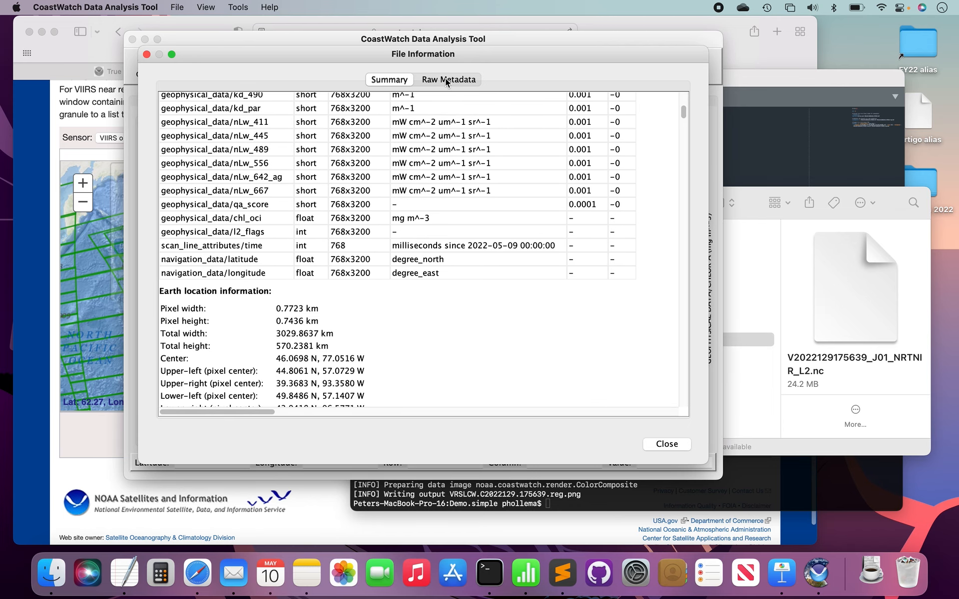
- Show the file's raw metadata in an enlarged window, filter the attributes by the keyword "geo", and clear the filter
left_click(446, 81)
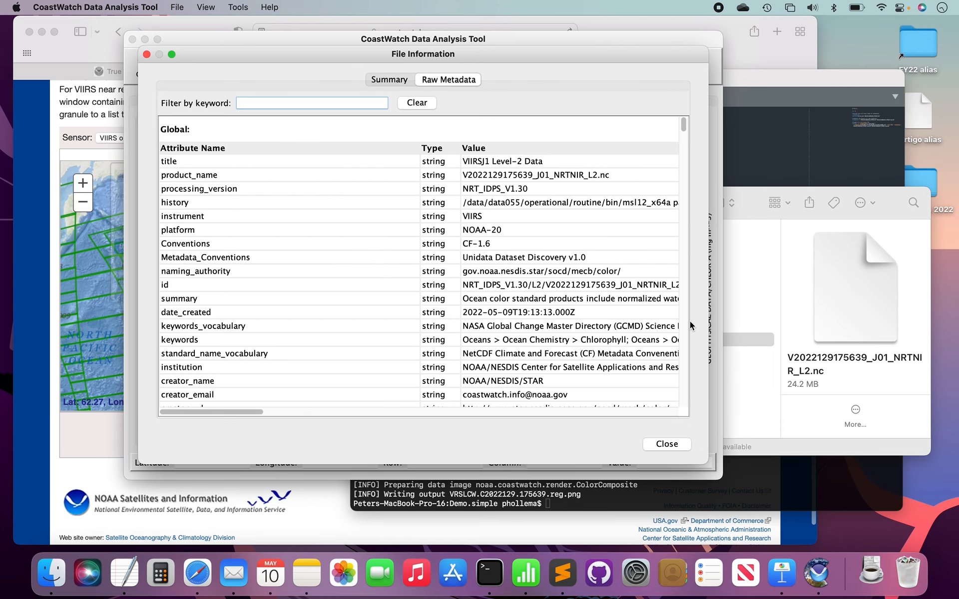
left_click_drag(708, 466, 855, 508)
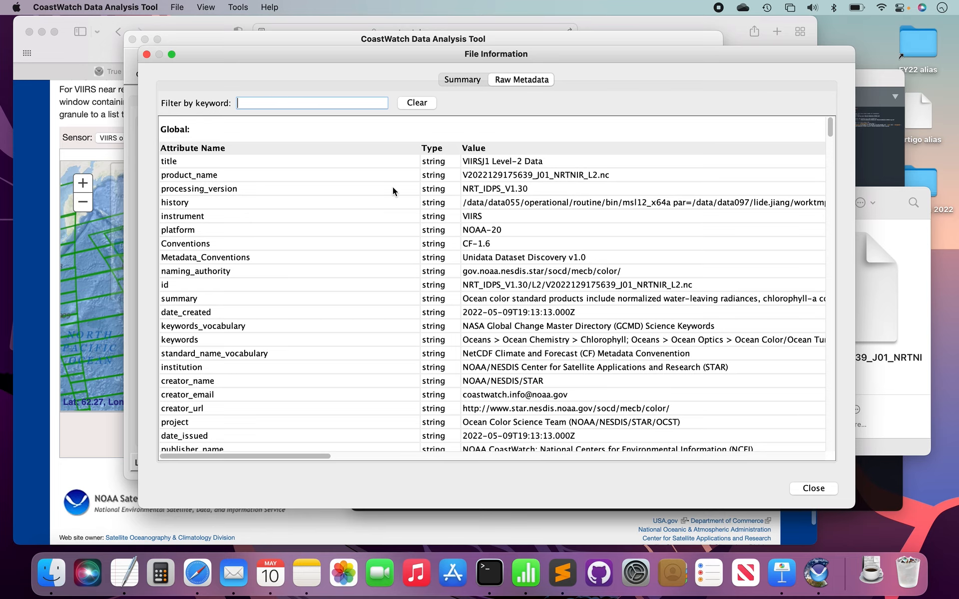
type("geo")
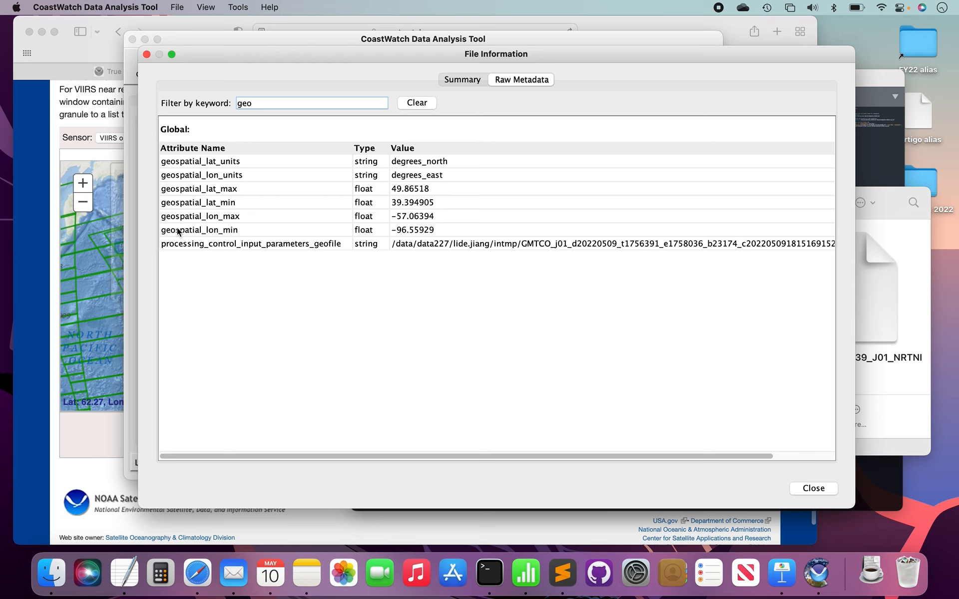
left_click(416, 103)
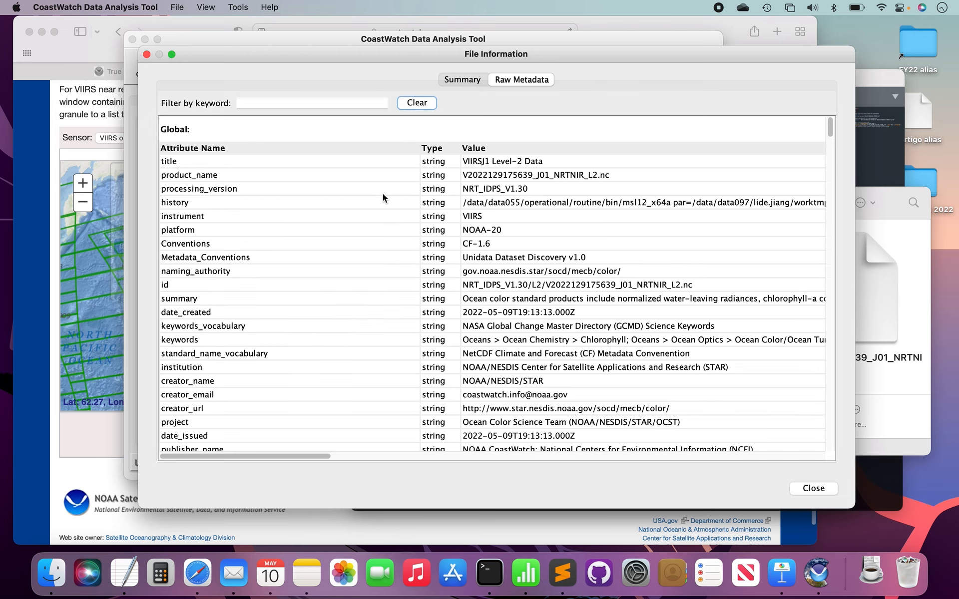
- Read through the raw metadata attributes of the geophysical_data variables and close the file information
scroll(382, 195, "down", 20)
scroll(383, 197, "down", 20)
scroll(383, 197, "down", 12)
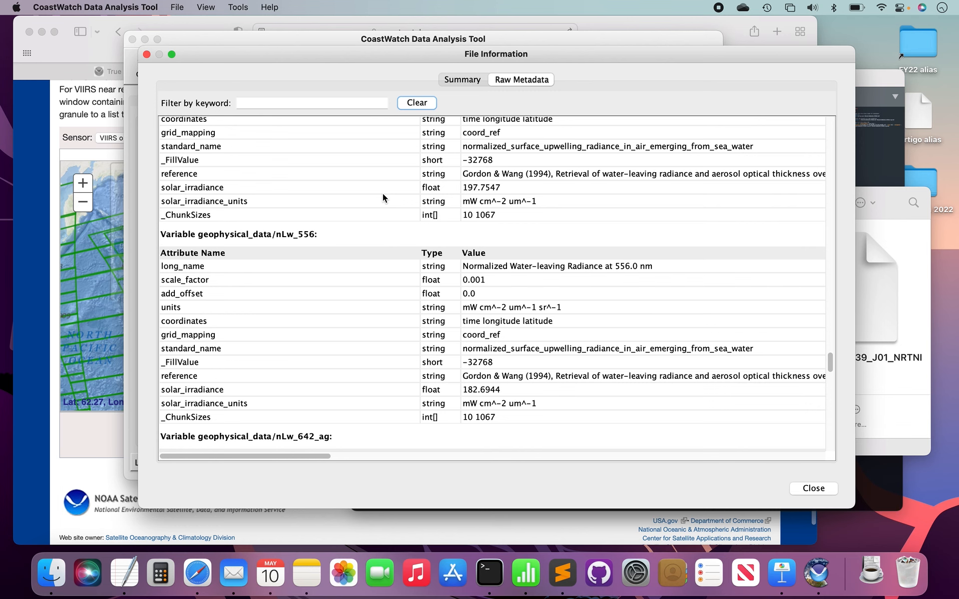
scroll(383, 197, "down", 12)
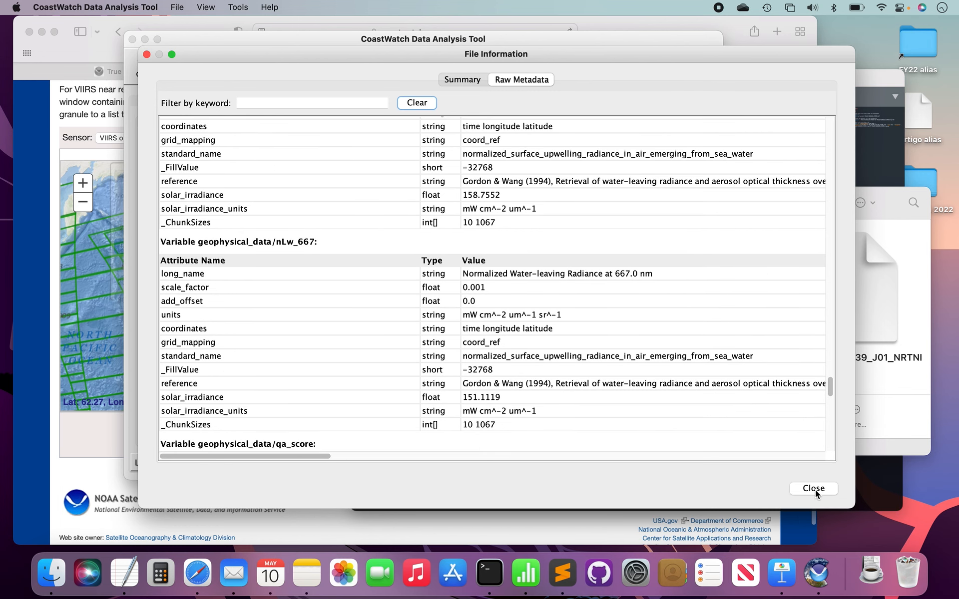
left_click(813, 488)
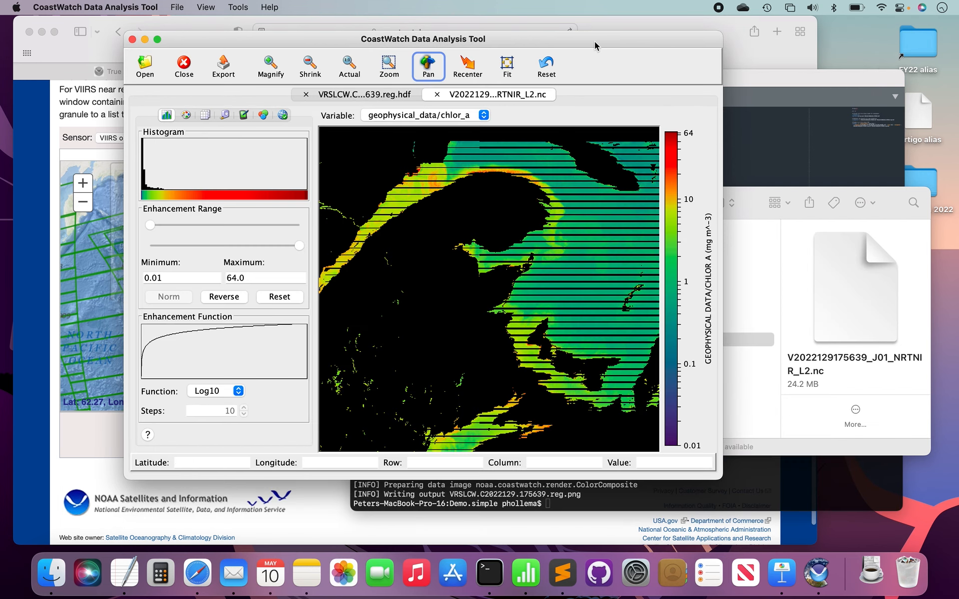